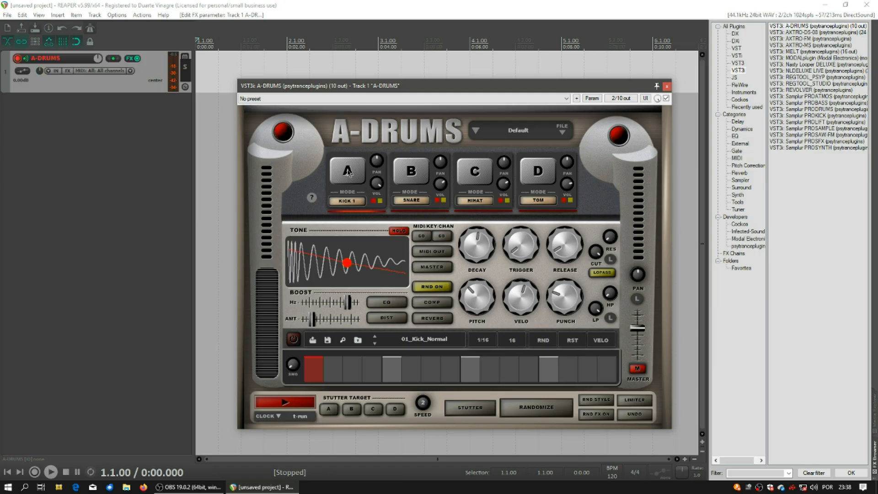
Audition the kick sound of drum pad A several times.
{"action": "left_click", "coordinate": [348, 172]}
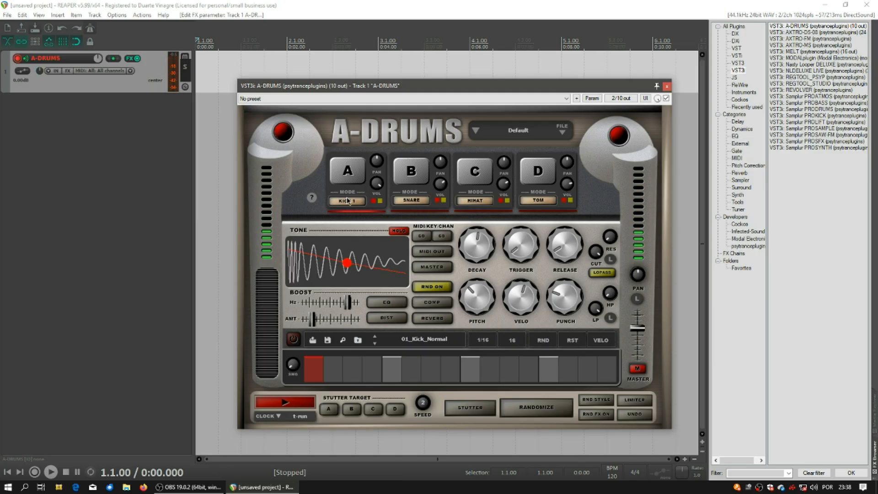
{"action": "left_click", "coordinate": [348, 172]}
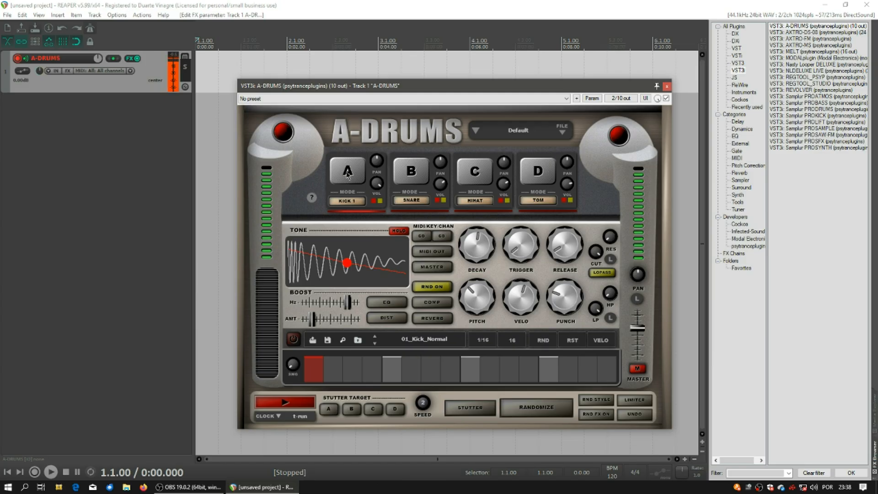
{"action": "left_click", "coordinate": [348, 173]}
{"action": "left_click", "coordinate": [348, 172]}
{"action": "left_click", "coordinate": [347, 173]}
Audition the snare on pad B, try its drum mode selector, and reselect kick pad A.
{"action": "left_click", "coordinate": [409, 177]}
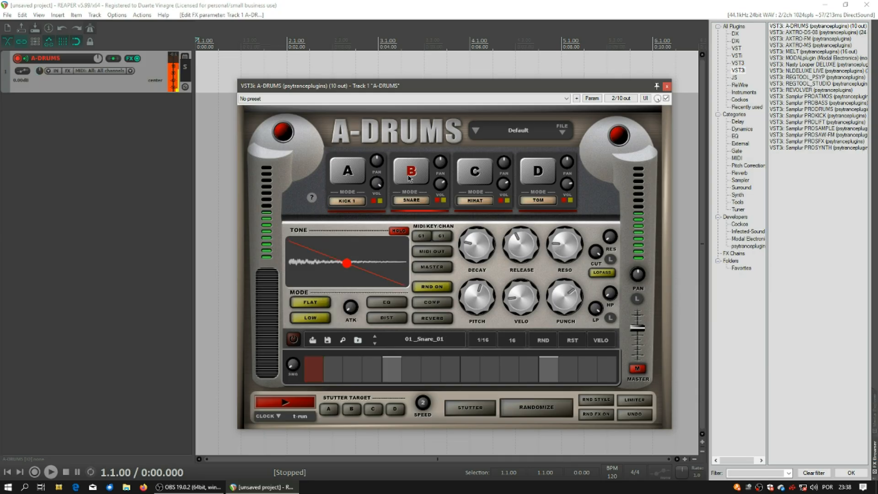
{"action": "left_click", "coordinate": [410, 201]}
{"action": "left_click", "coordinate": [410, 201]}
{"action": "left_click", "coordinate": [410, 201]}
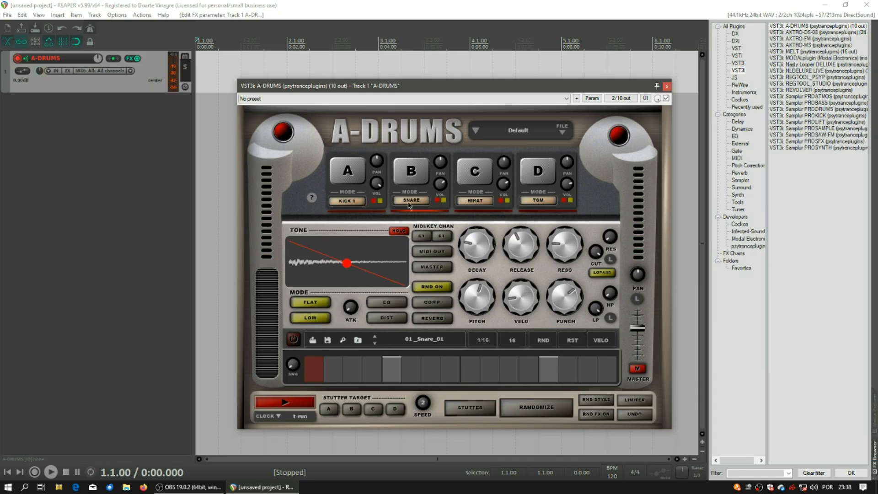
{"action": "left_click", "coordinate": [352, 181]}
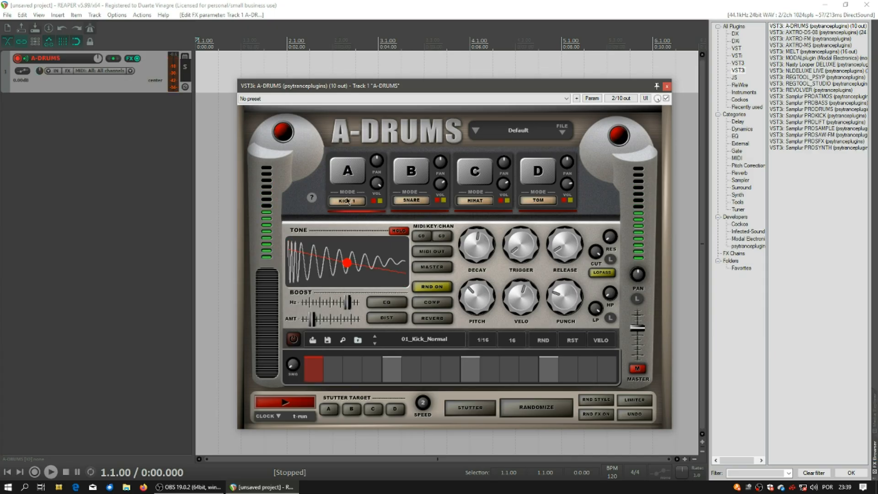
{"action": "left_click", "coordinate": [347, 176]}
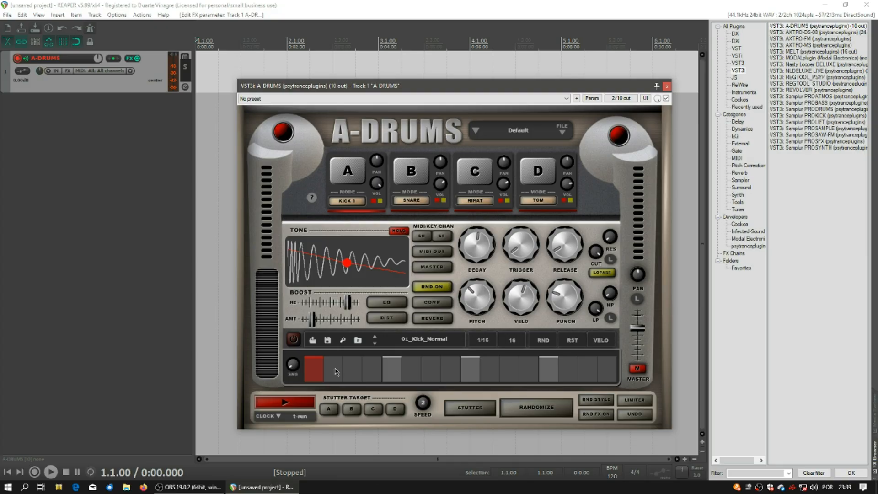
Enable pad A's step sequencer and the plug-in's clock, and play the project briefly to hear the kick pattern.
{"action": "left_click", "coordinate": [294, 340]}
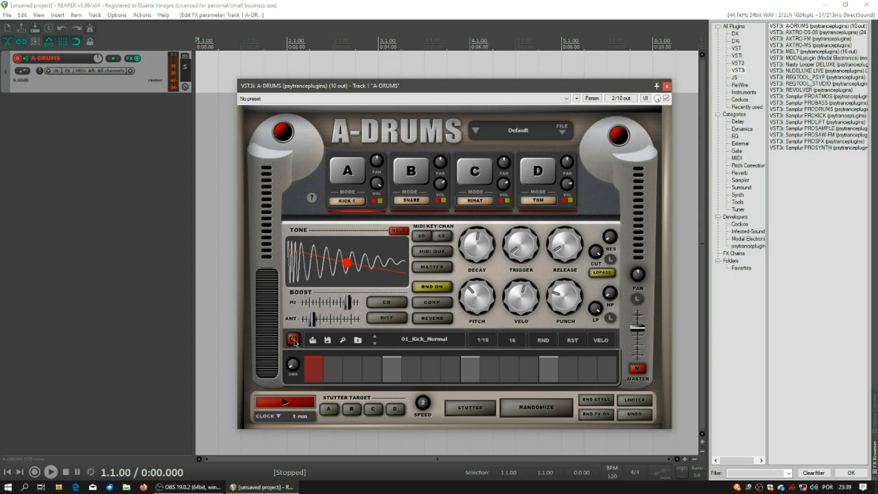
{"action": "left_click", "coordinate": [284, 403]}
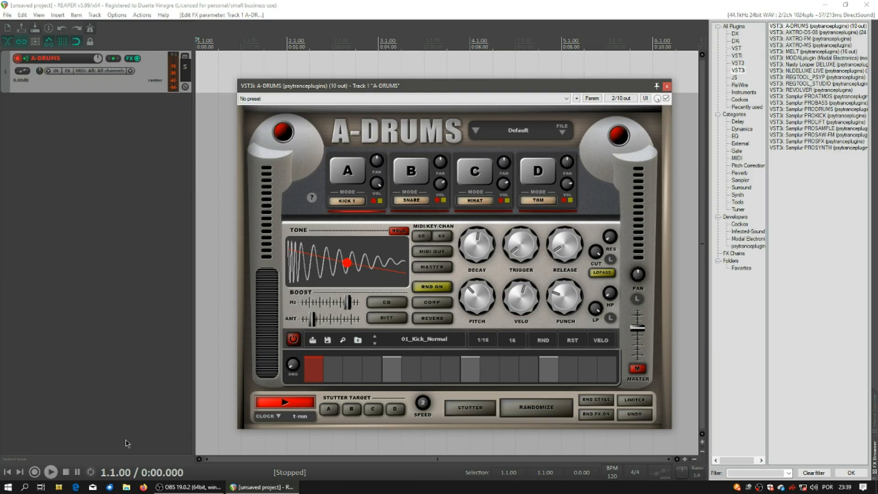
{"action": "left_click", "coordinate": [50, 472]}
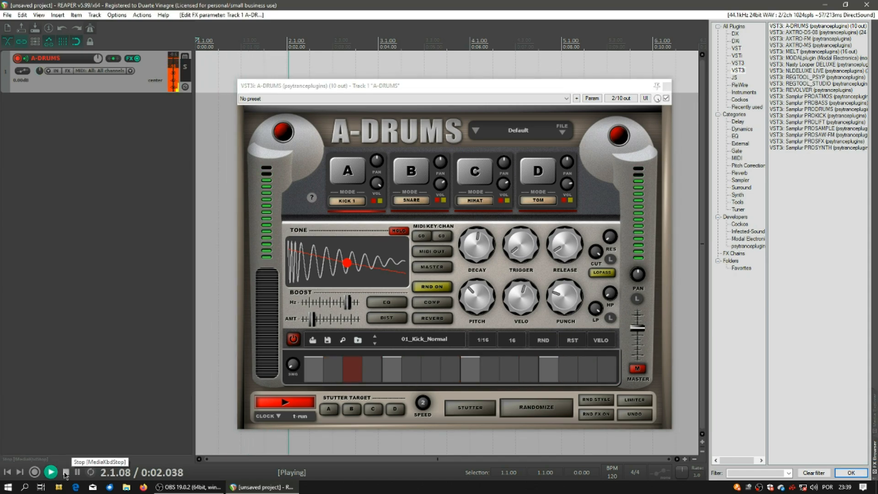
{"action": "left_click", "coordinate": [65, 472]}
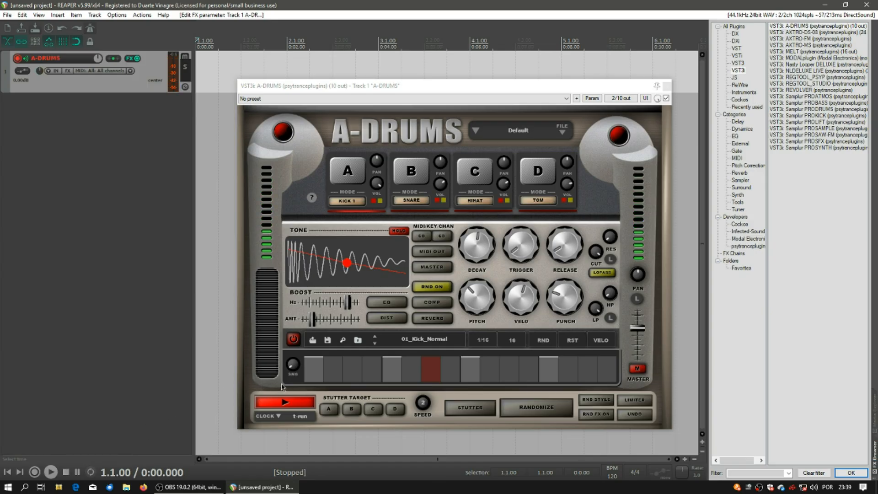
Set the sequencer clock mode to gate and return the kick pattern to its first step.
{"action": "left_click", "coordinate": [276, 416]}
{"action": "mouse_move", "coordinate": [287, 422]}
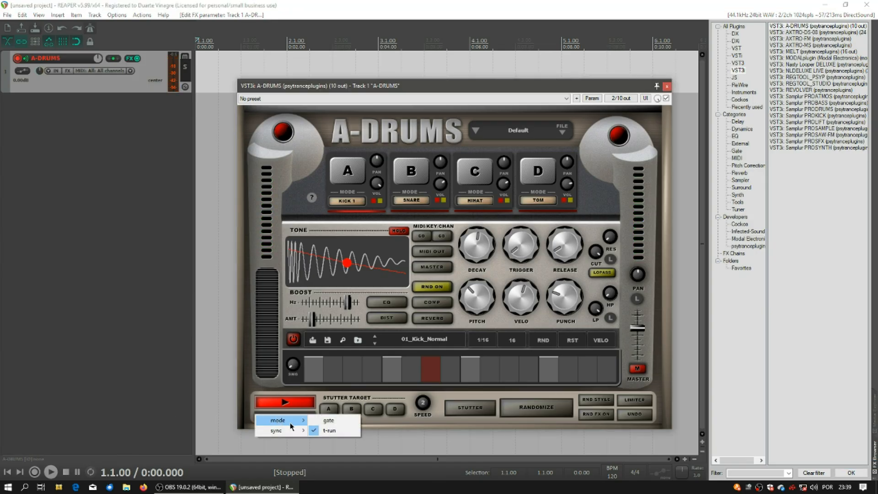
{"action": "left_click", "coordinate": [331, 421]}
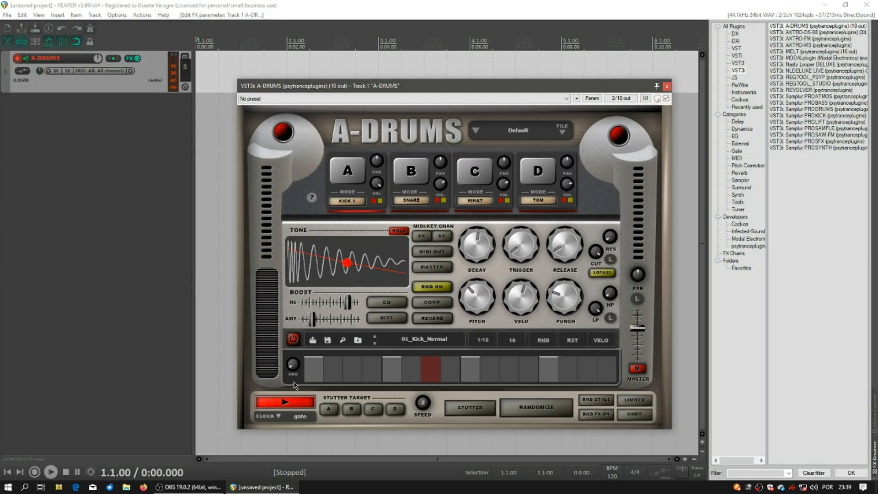
{"action": "left_click", "coordinate": [315, 370]}
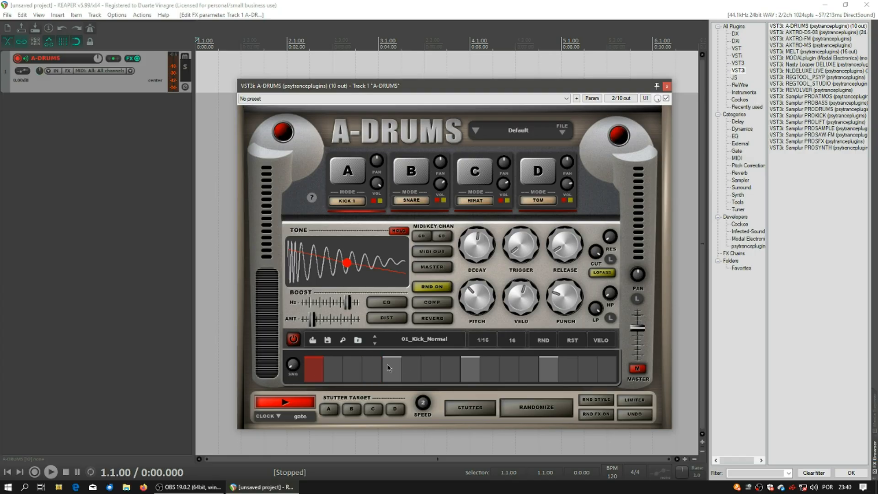
View the low and high MIDI note range options for pad A.
{"action": "left_click", "coordinate": [424, 239]}
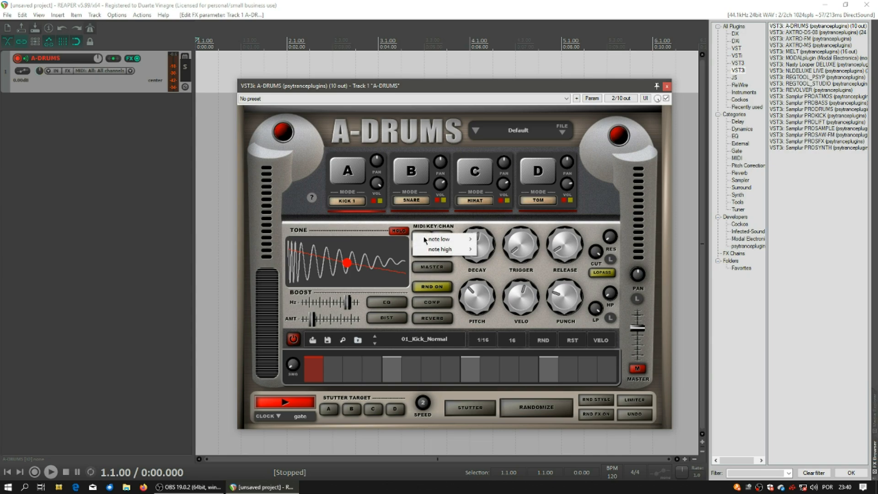
{"action": "mouse_move", "coordinate": [434, 249]}
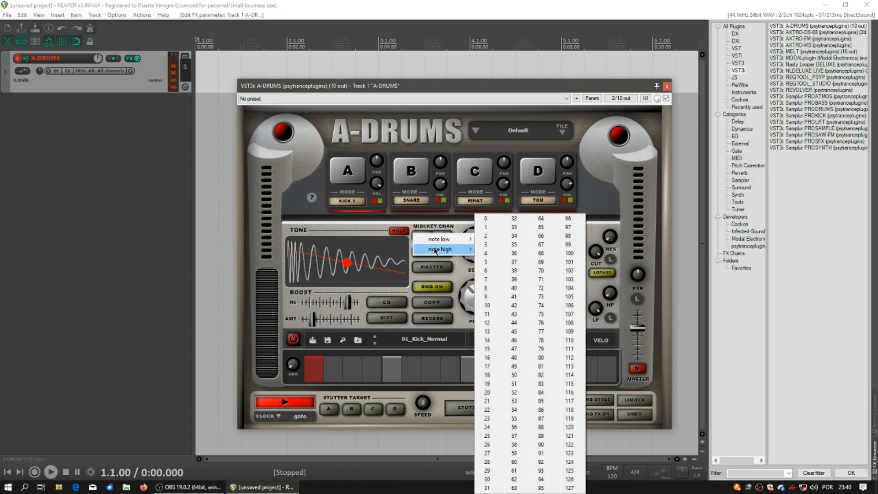
{"action": "left_click", "coordinate": [439, 225]}
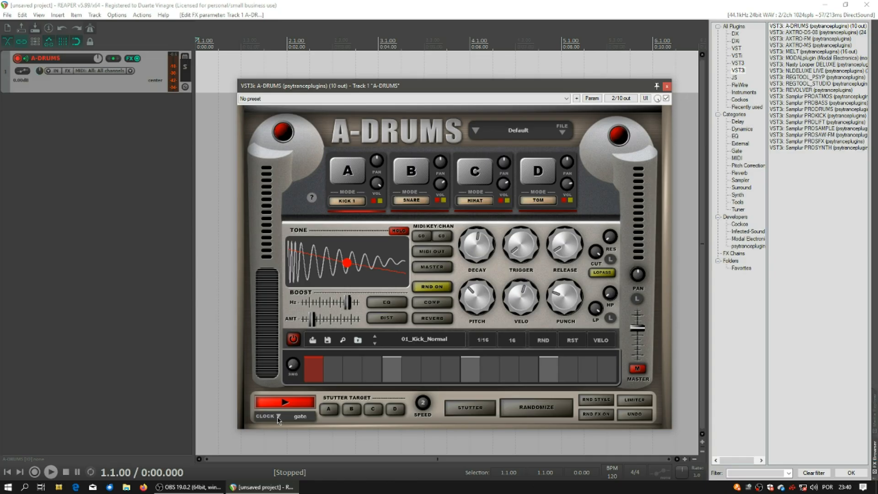
Set the sequencer clock mode to t-run and its sync length to 4 bars.
{"action": "left_click", "coordinate": [278, 417]}
{"action": "mouse_move", "coordinate": [283, 420]}
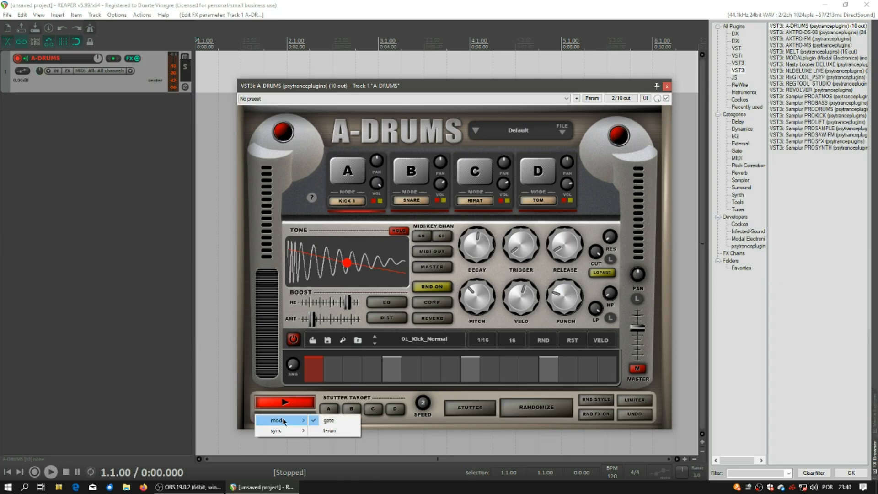
{"action": "left_click", "coordinate": [318, 431]}
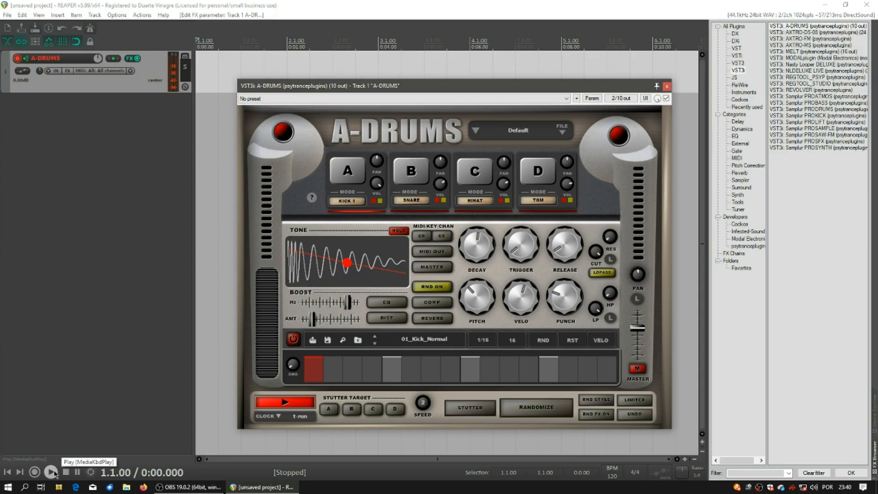
{"action": "left_click", "coordinate": [278, 416]}
{"action": "mouse_move", "coordinate": [283, 431]}
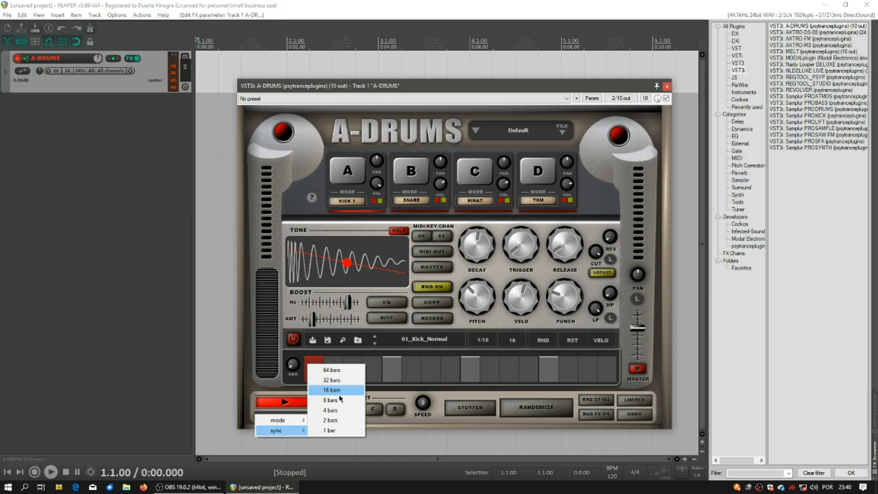
{"action": "left_click", "coordinate": [333, 410]}
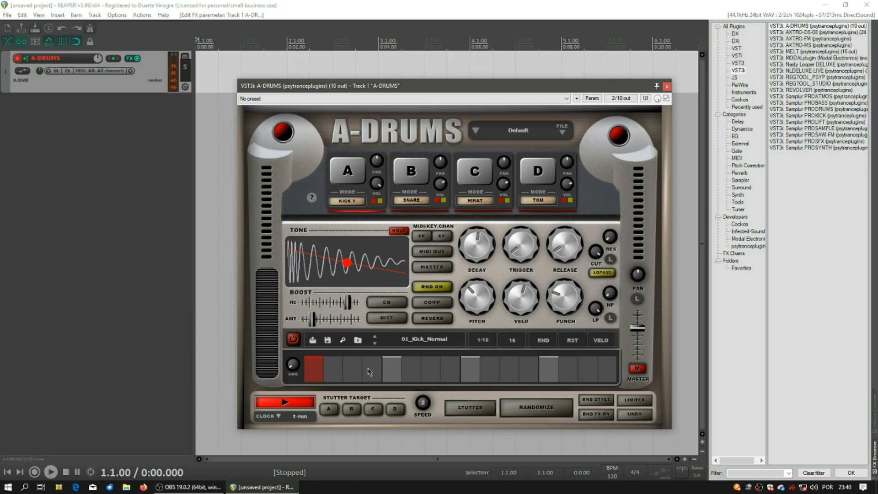
Make pad A the stutter target at speed 3 and toggle the stutter effect on and off during playback.
{"action": "left_click", "coordinate": [329, 409]}
{"action": "left_click_drag", "start_coordinate": [426, 402], "coordinate": [427, 397]}
{"action": "left_click", "coordinate": [51, 473]}
{"action": "left_click", "coordinate": [467, 408]}
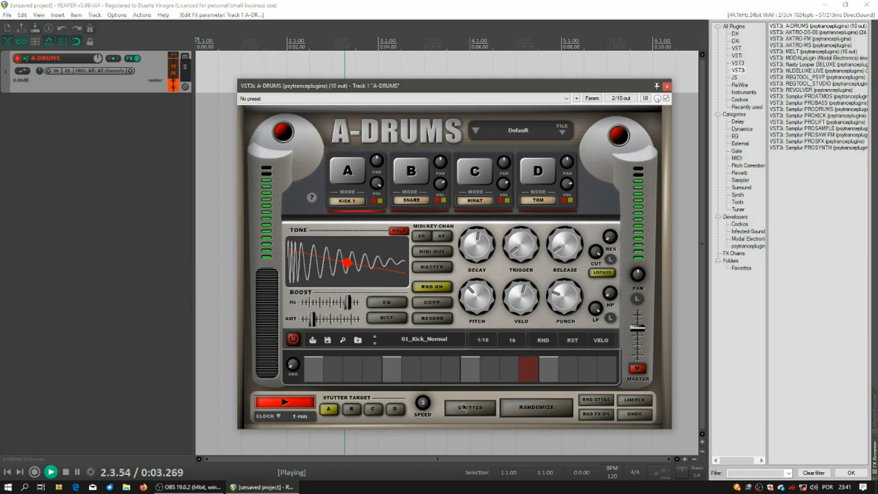
{"action": "left_click", "coordinate": [462, 407]}
{"action": "left_click", "coordinate": [461, 407]}
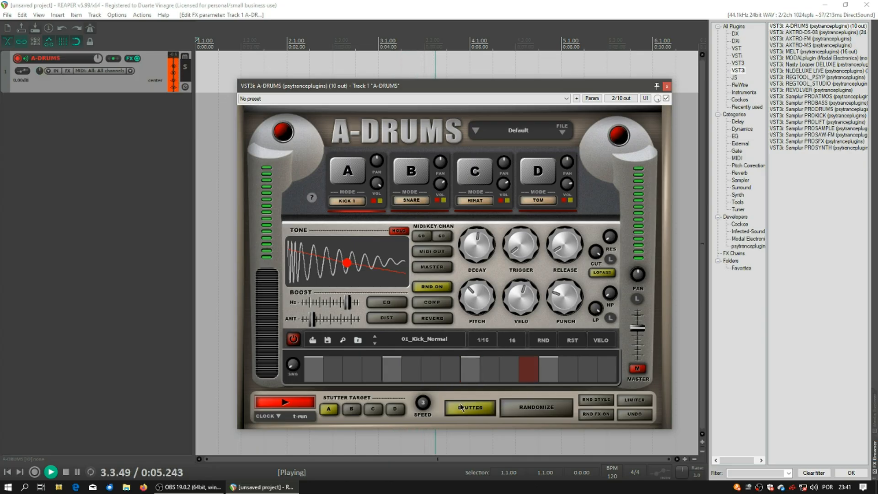
{"action": "left_click", "coordinate": [462, 408]}
{"action": "left_click", "coordinate": [68, 472]}
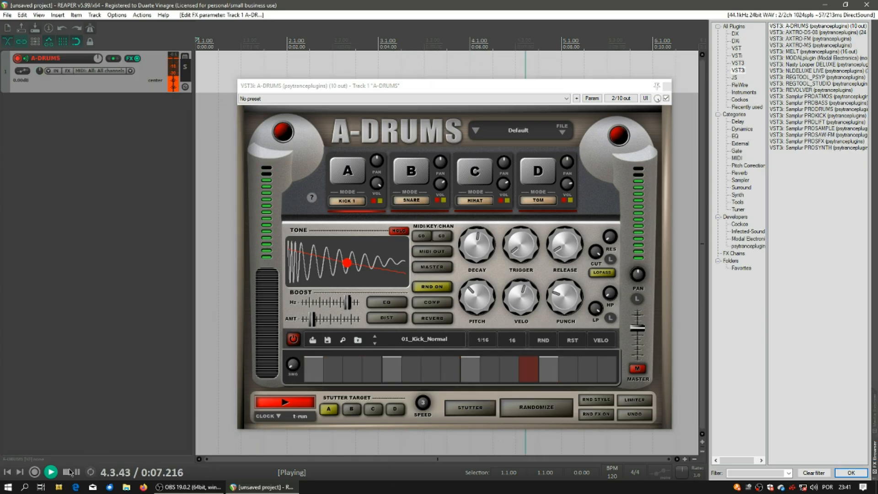
Try pad B as a second stutter target, and switch off targets A and B.
{"action": "left_click", "coordinate": [352, 410]}
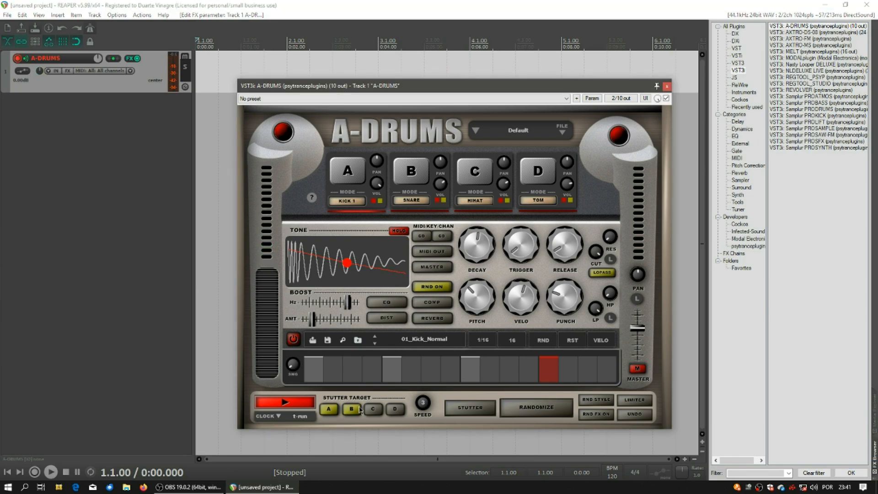
{"action": "left_click", "coordinate": [347, 410]}
{"action": "left_click", "coordinate": [334, 411]}
Toggle randomization for pad A, leave it on, and randomize the drum sounds.
{"action": "left_click", "coordinate": [431, 288]}
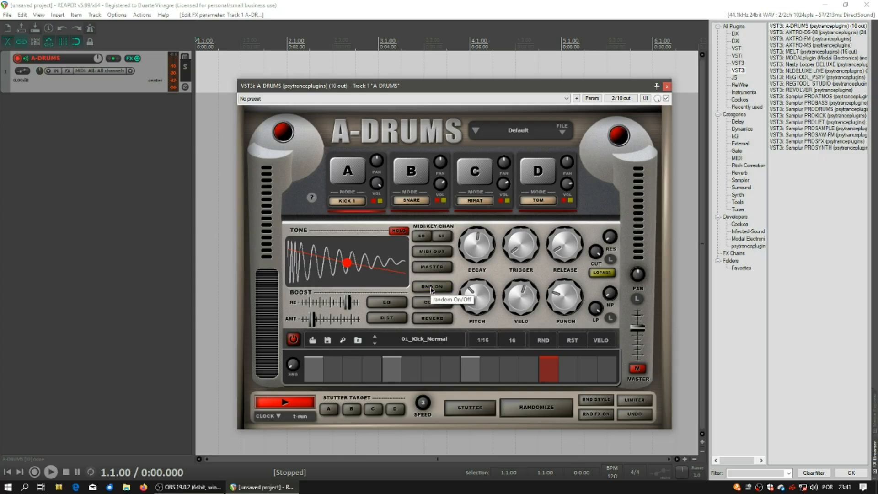
{"action": "left_click", "coordinate": [431, 288]}
{"action": "left_click", "coordinate": [431, 288]}
{"action": "left_click", "coordinate": [431, 288]}
{"action": "left_click", "coordinate": [525, 408]}
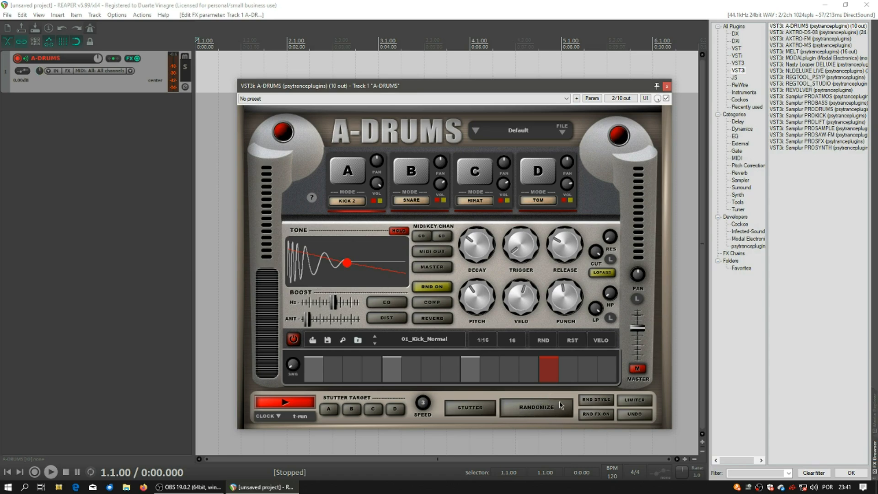
Randomize the drum sounds with effects randomization on, looking into pad A's equalizer, and switch effects randomization off.
{"action": "left_click", "coordinate": [596, 414]}
{"action": "left_click", "coordinate": [387, 304]}
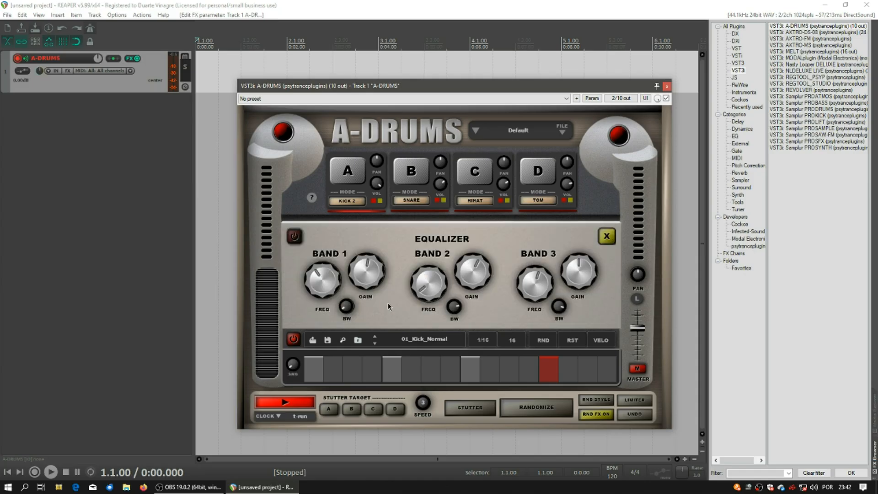
{"action": "left_click", "coordinate": [607, 237]}
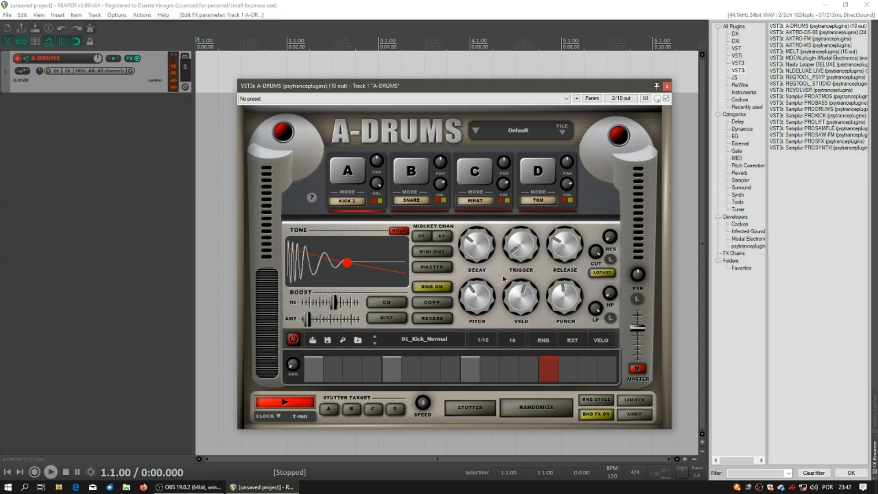
{"action": "left_click", "coordinate": [538, 408]}
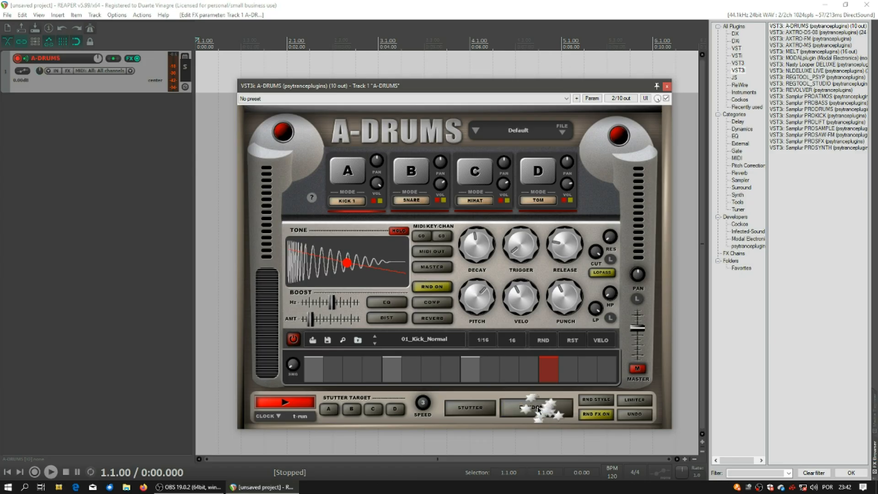
{"action": "left_click", "coordinate": [592, 416]}
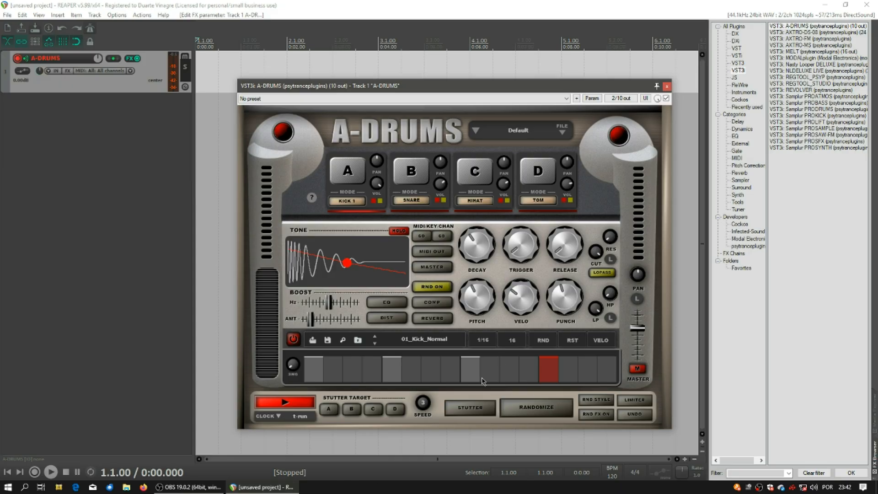
Try pad A's randomization switch and the limiter off and on, and view the randomization style options.
{"action": "left_click", "coordinate": [437, 289]}
{"action": "left_click", "coordinate": [442, 290]}
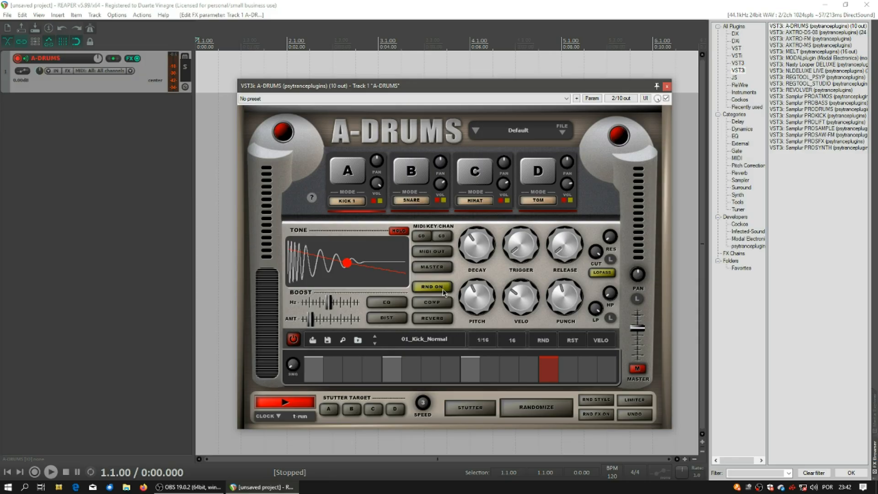
{"action": "left_click", "coordinate": [594, 401]}
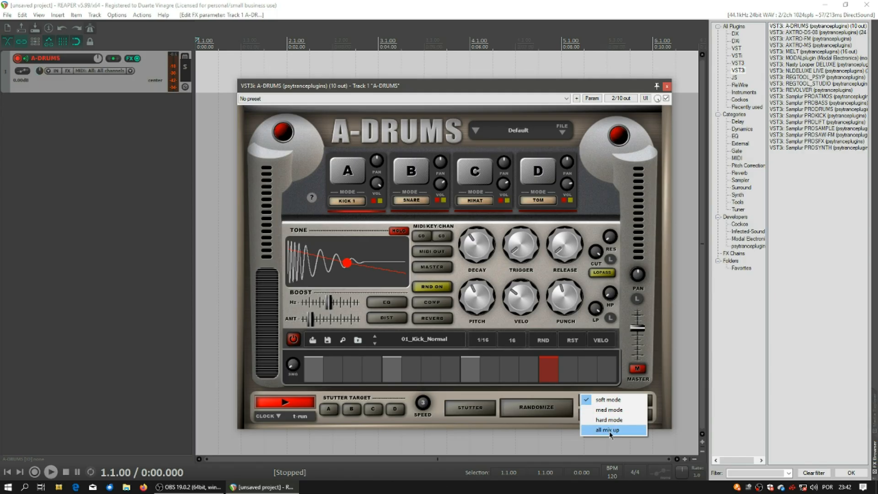
{"action": "left_click", "coordinate": [552, 397]}
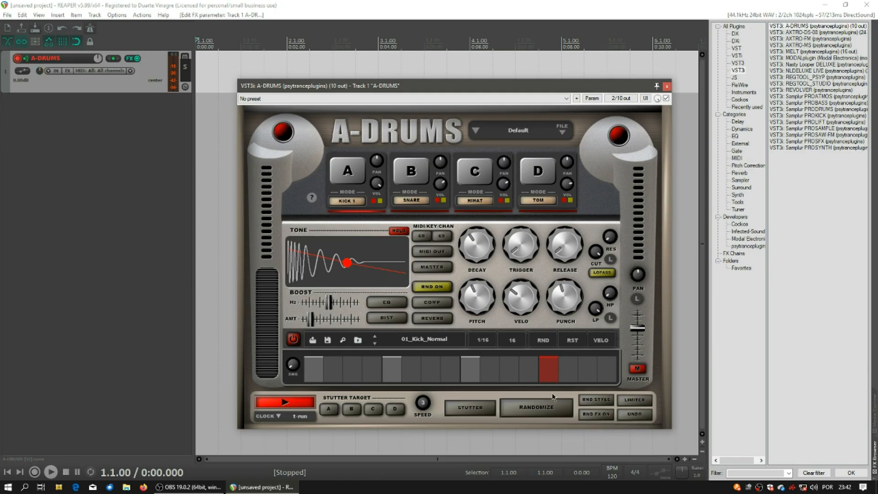
{"action": "left_click", "coordinate": [634, 402]}
{"action": "left_click", "coordinate": [634, 401]}
Try undoing and restoring the last randomization, and randomize the drum sounds again.
{"action": "left_click", "coordinate": [629, 415]}
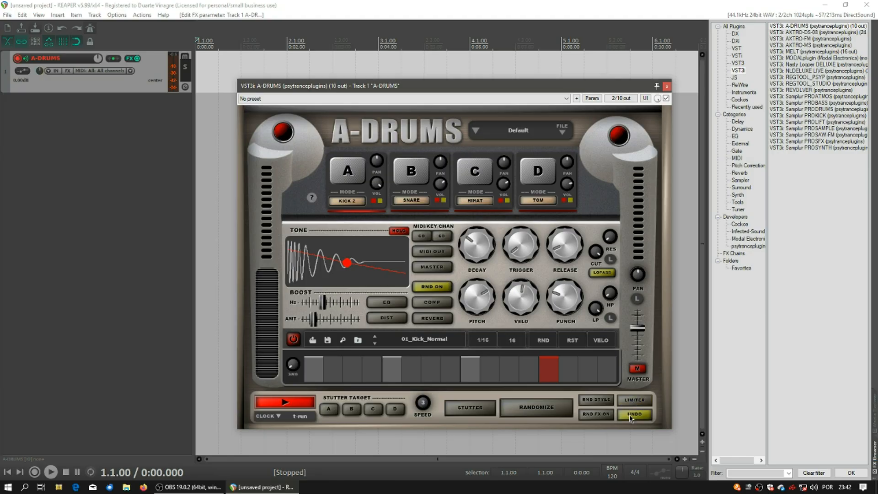
{"action": "left_click", "coordinate": [629, 414]}
{"action": "left_click", "coordinate": [629, 415]}
{"action": "left_click", "coordinate": [562, 407]}
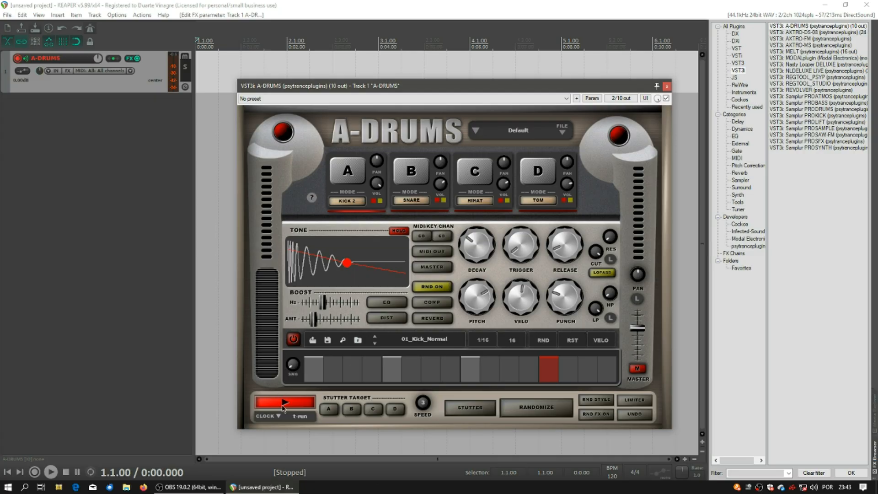
Play the project from its start with the clock in t-run mode, and stop playback.
{"action": "left_click", "coordinate": [7, 475]}
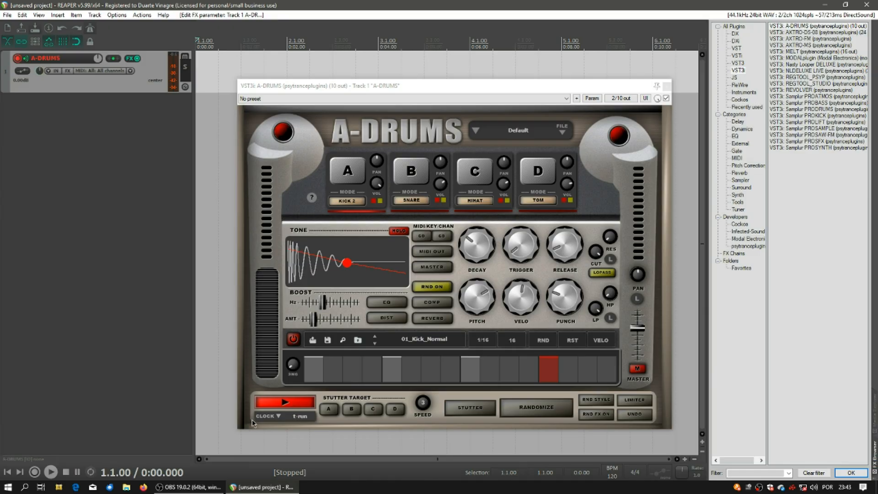
{"action": "left_click", "coordinate": [51, 473]}
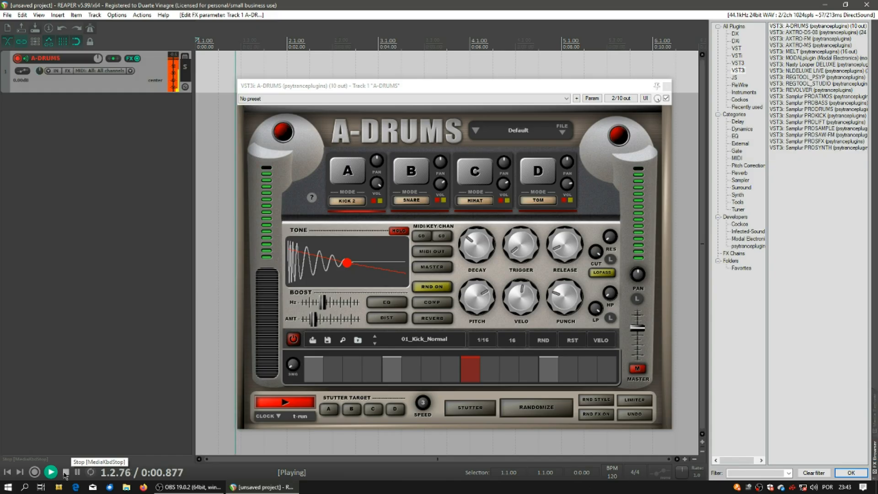
{"action": "key", "text": "space"}
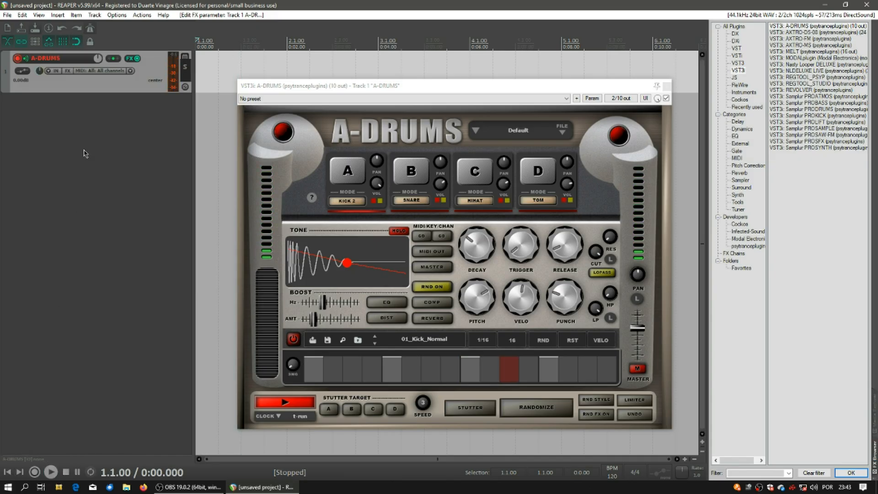
Insert a new MIDI item on the A-DRUMS track spanning measures 1 and 2, and open it for note editing.
{"action": "left_click_drag", "start_coordinate": [197, 44], "coordinate": [378, 43]}
{"action": "left_click", "coordinate": [57, 15]}
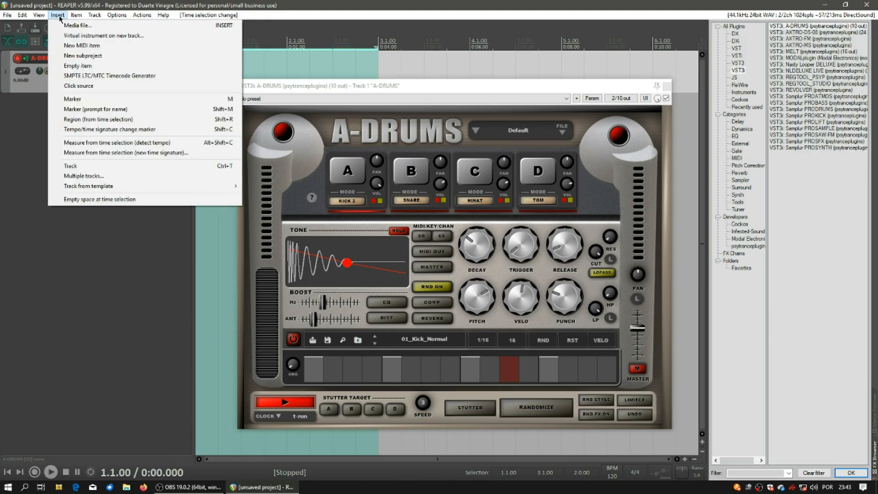
{"action": "left_click", "coordinate": [75, 45]}
{"action": "double_click", "coordinate": [220, 68]}
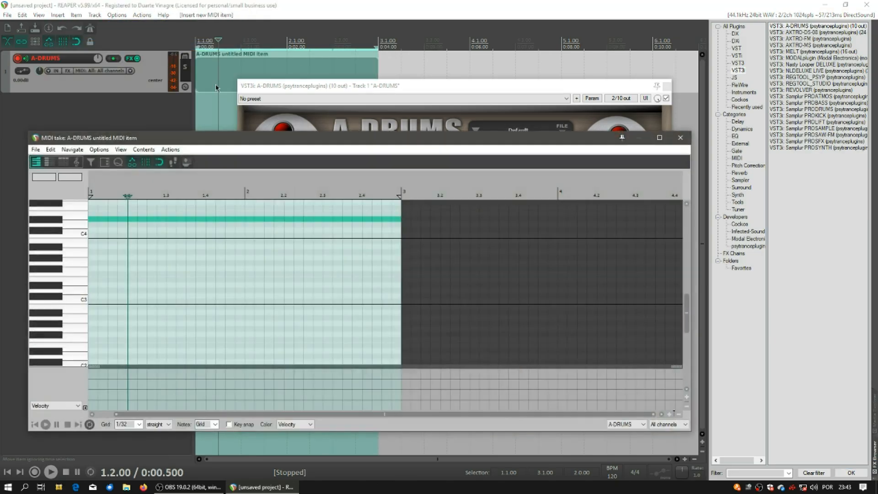
Add a C4 note on every beat of measure 1, copy the four notes into measure 2, and close the MIDI editor.
{"action": "left_click", "coordinate": [98, 236]}
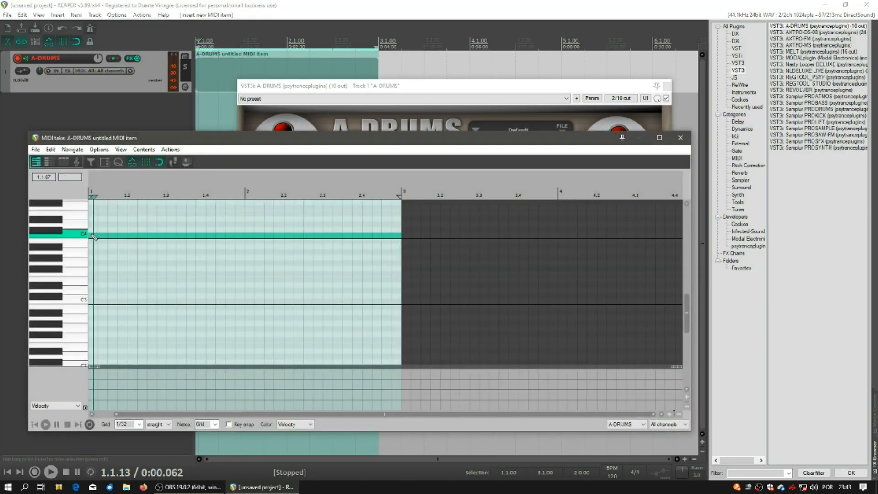
{"action": "left_click", "coordinate": [130, 236]}
{"action": "left_click", "coordinate": [169, 235]}
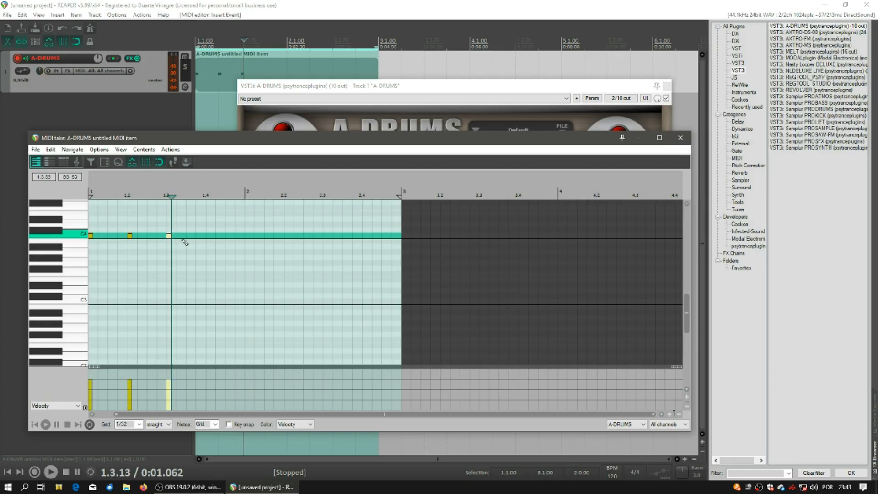
{"action": "left_click", "coordinate": [208, 237]}
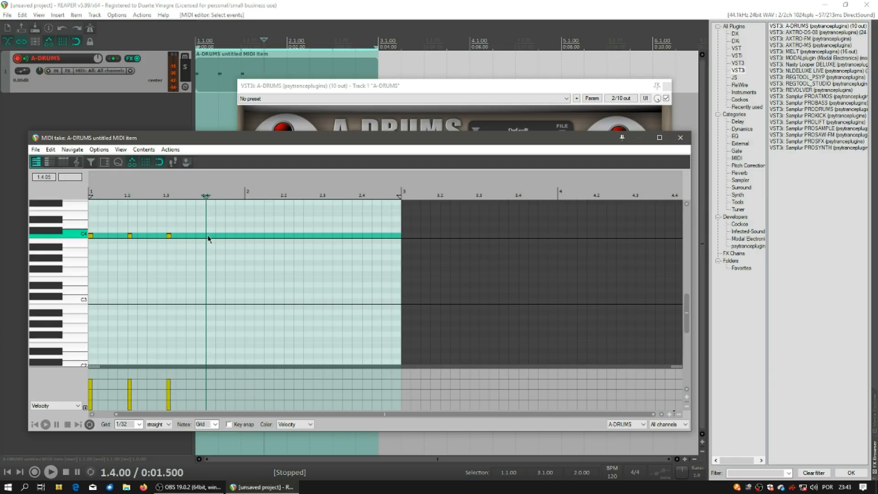
{"action": "left_click", "coordinate": [70, 238]}
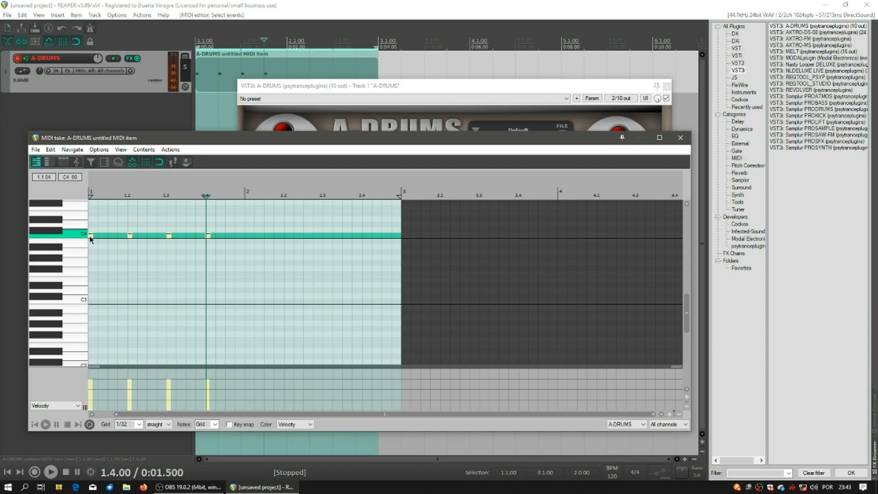
{"action": "left_click_drag", "start_coordinate": [90, 236], "coordinate": [250, 238]}
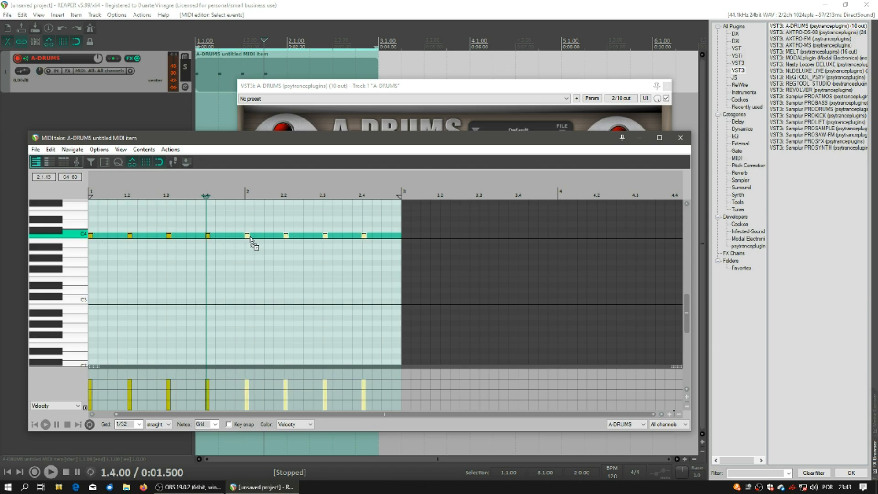
{"action": "left_click", "coordinate": [679, 134]}
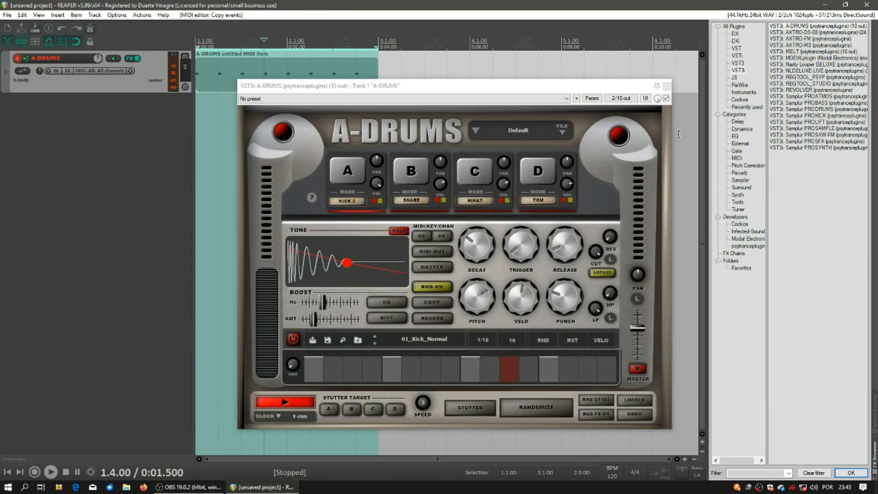
Play back the MIDI pattern and stop it, and set the A-DRUMS clock mode to gate.
{"action": "left_click", "coordinate": [50, 472]}
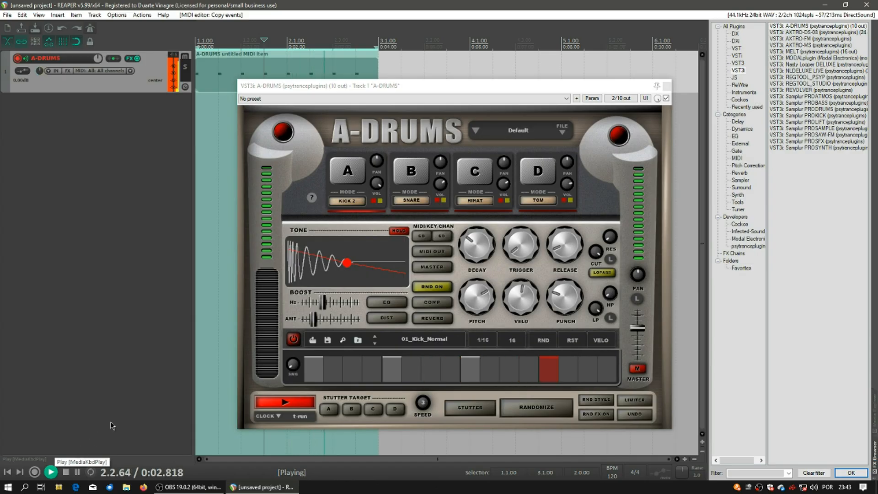
{"action": "key", "text": "space"}
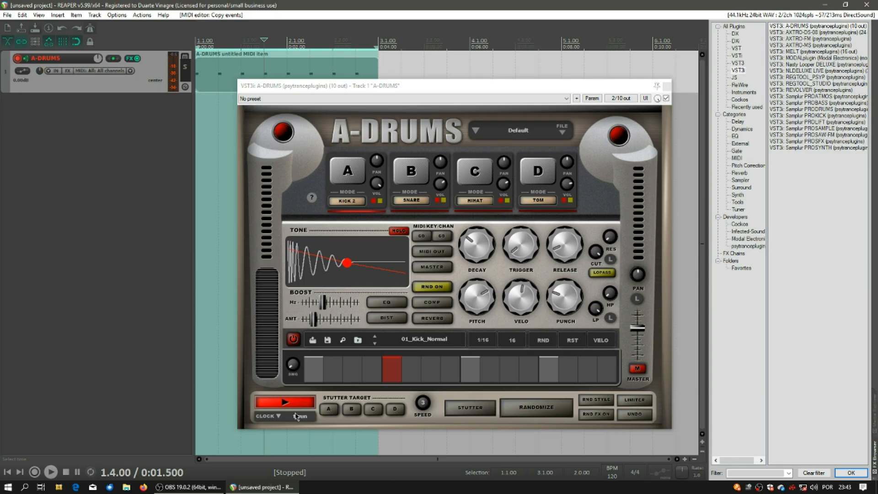
{"action": "left_click", "coordinate": [280, 417]}
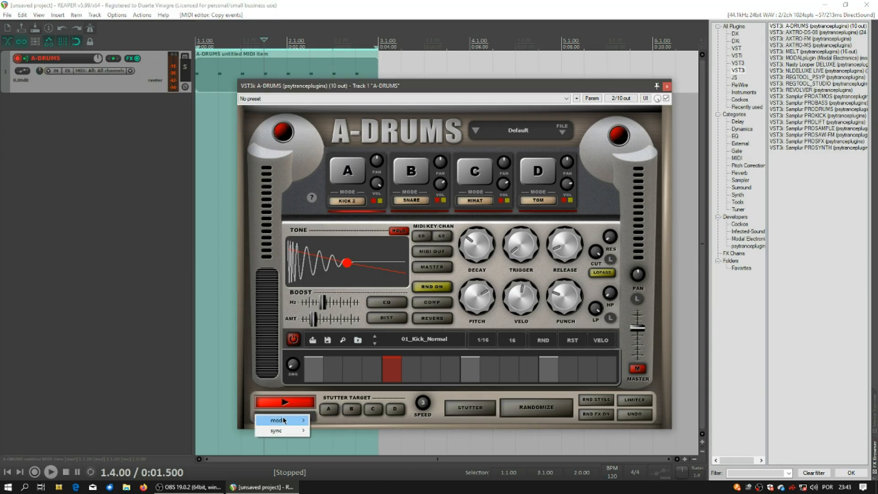
{"action": "mouse_move", "coordinate": [279, 419]}
{"action": "left_click", "coordinate": [347, 419]}
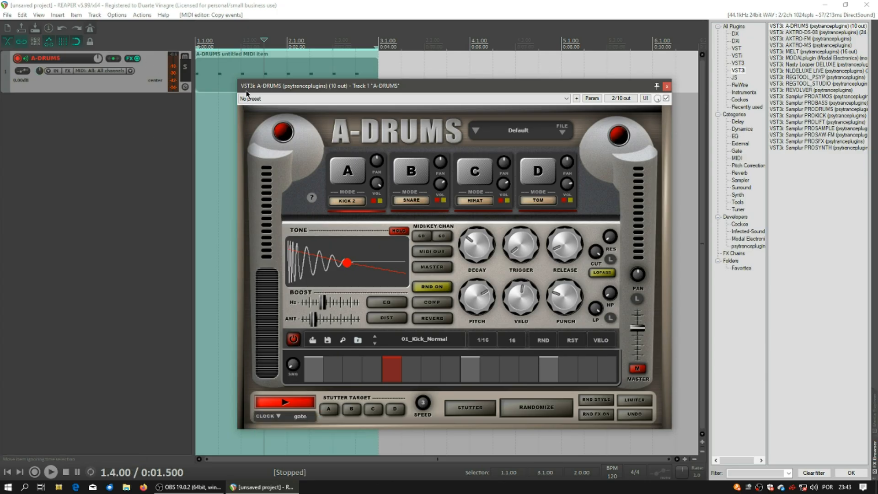
{"action": "left_click_drag", "start_coordinate": [263, 87], "coordinate": [264, 129]}
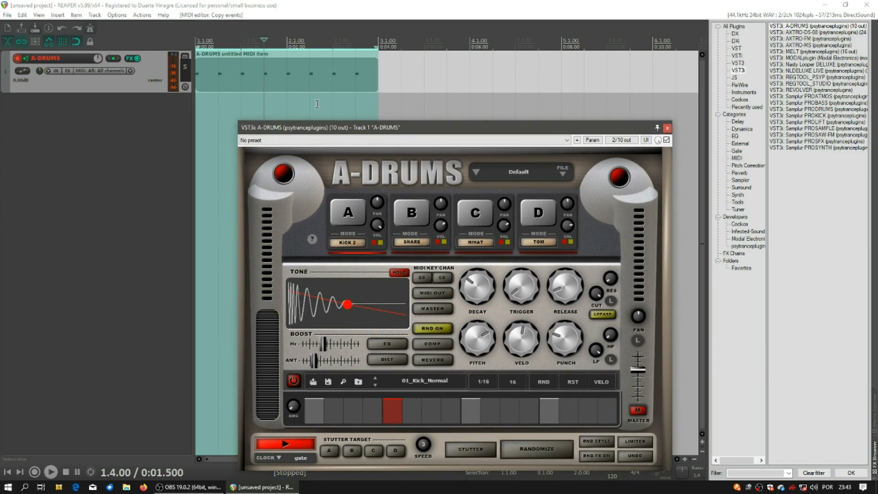
{"action": "left_click_drag", "start_coordinate": [320, 127], "coordinate": [318, 82]}
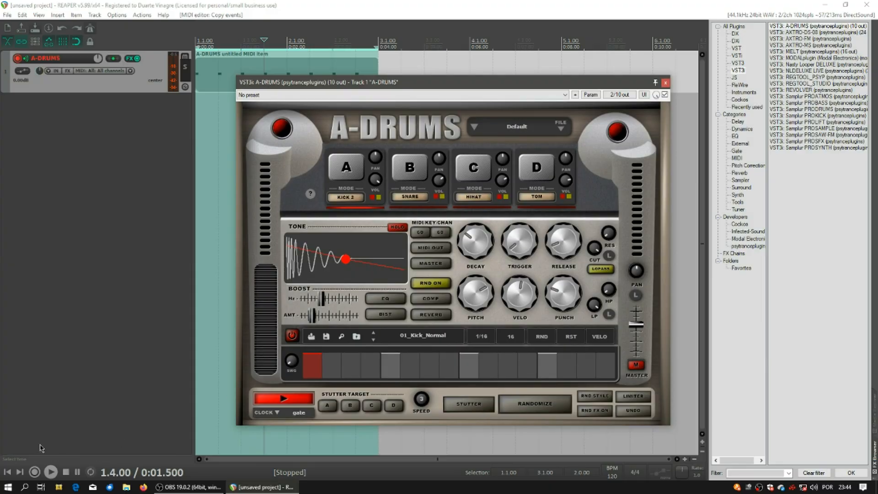
Enable repeat and play the two-measure selection from the project start.
{"action": "left_click", "coordinate": [7, 472]}
{"action": "left_click", "coordinate": [91, 472]}
{"action": "left_click", "coordinate": [51, 472]}
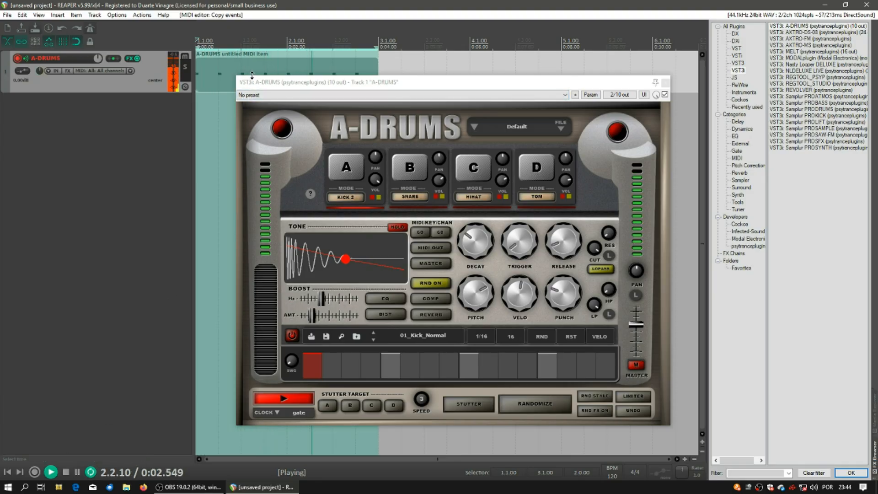
Try doubling all the C4 notes with copies offset by a sixteenth note, delete the copies, and close the MIDI editor.
{"action": "double_click", "coordinate": [264, 69]}
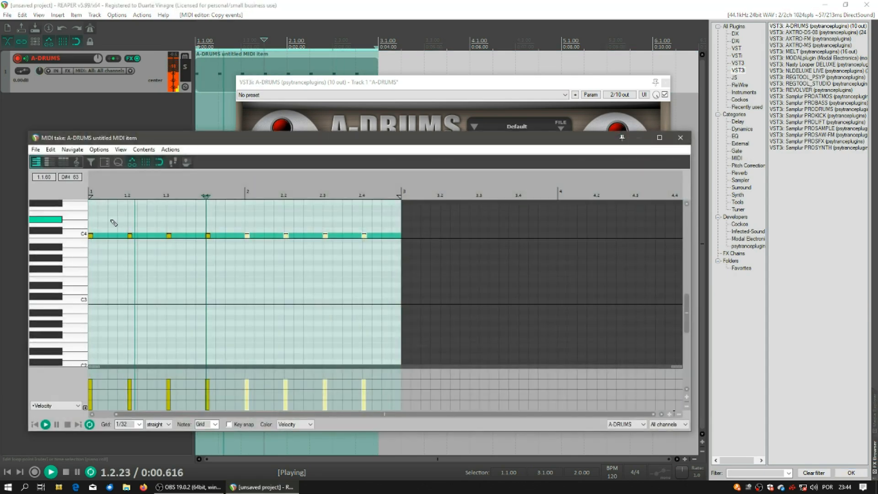
{"action": "key", "text": "ctrl+a"}
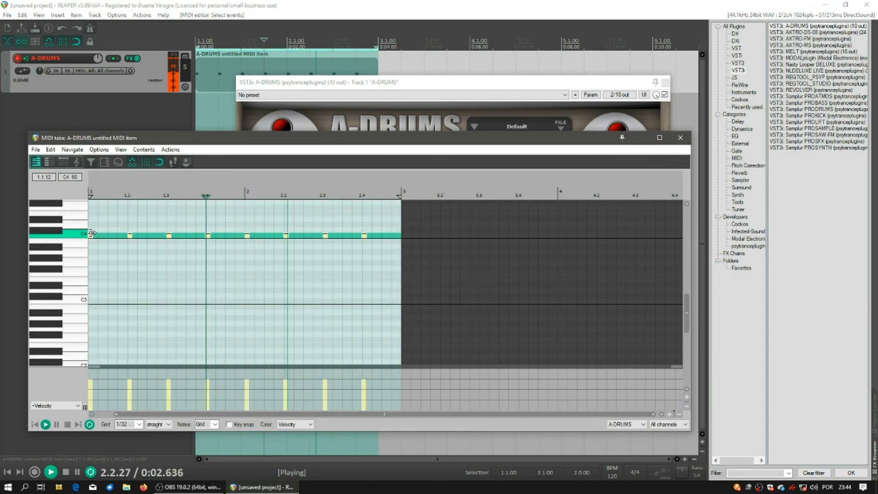
{"action": "left_click_drag", "start_coordinate": [92, 233], "coordinate": [97, 234]}
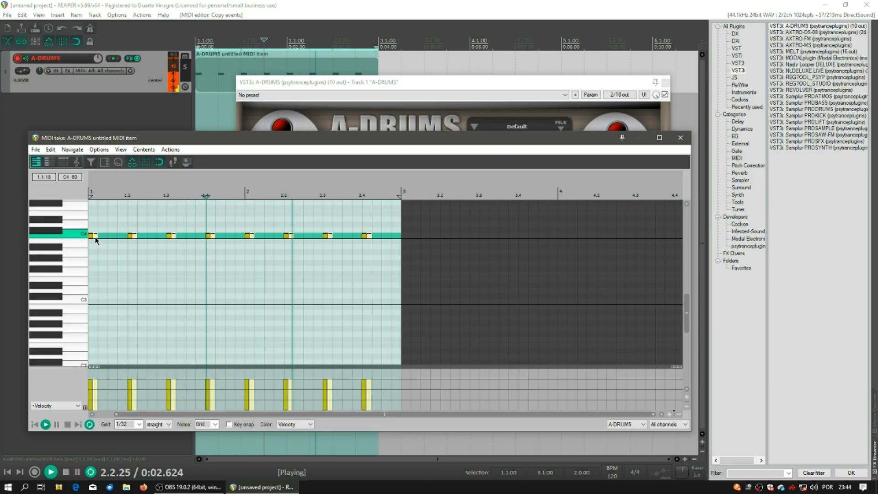
{"action": "left_click_drag", "start_coordinate": [96, 236], "coordinate": [100, 237]}
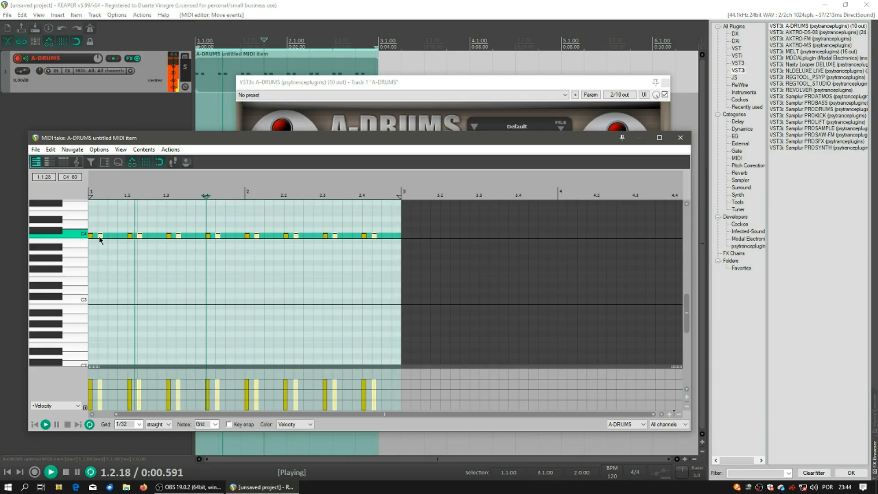
{"action": "key", "text": "Delete"}
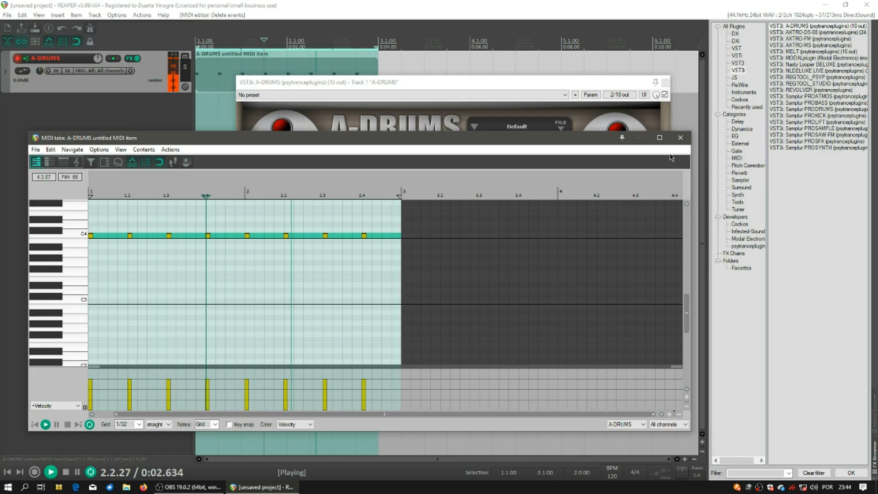
{"action": "left_click", "coordinate": [680, 137]}
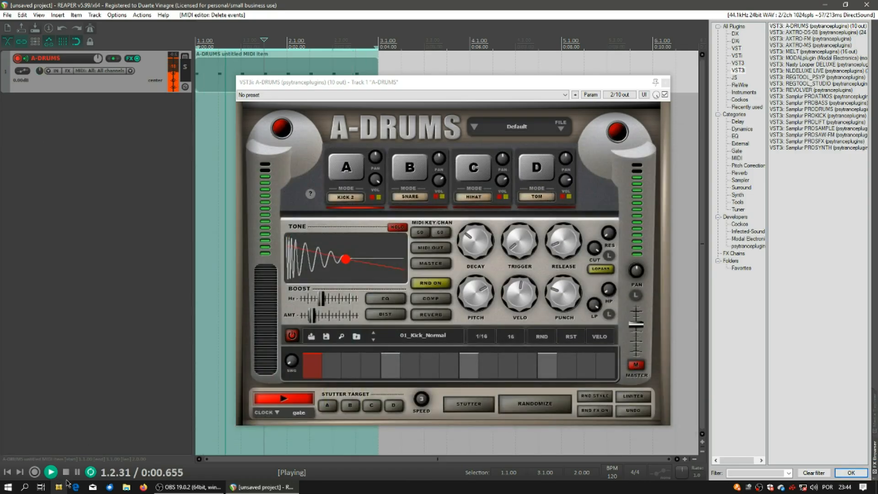
Stop playback and audition the snare, tom and kick pads, leaving pad D (tom) selected.
{"action": "left_click", "coordinate": [66, 471]}
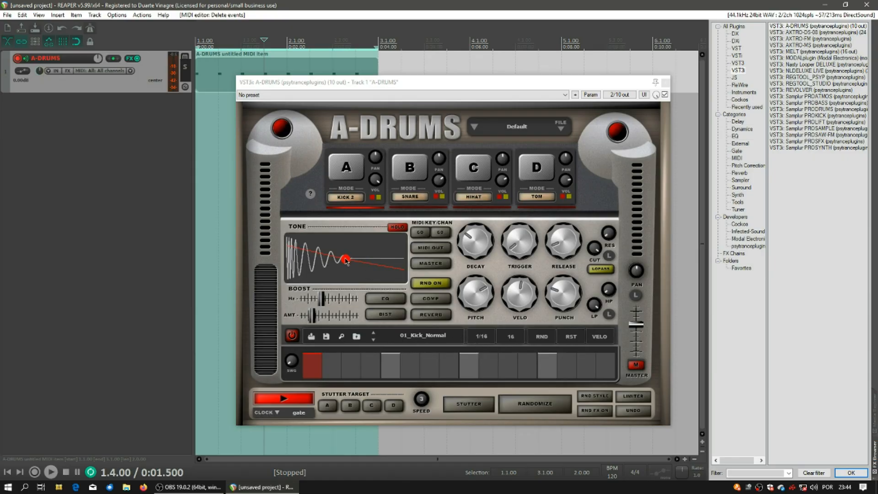
{"action": "left_click_drag", "start_coordinate": [346, 260], "coordinate": [319, 270]}
{"action": "left_click", "coordinate": [405, 179]}
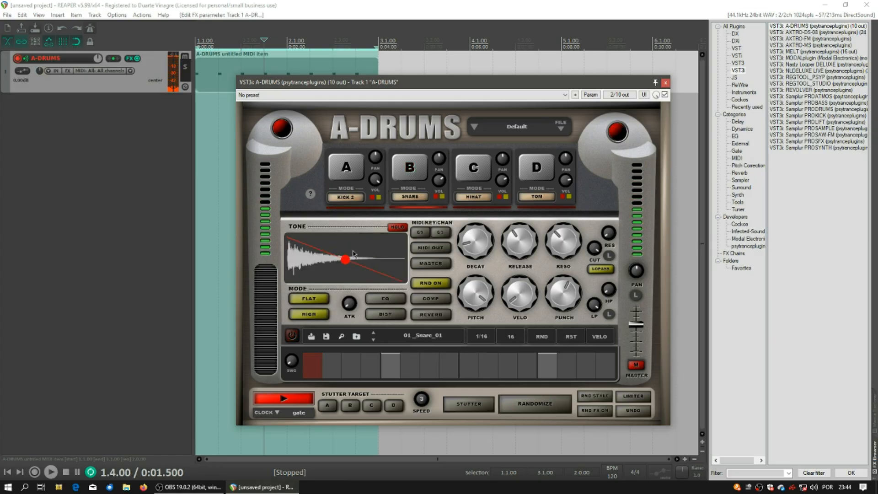
{"action": "left_click", "coordinate": [537, 168]}
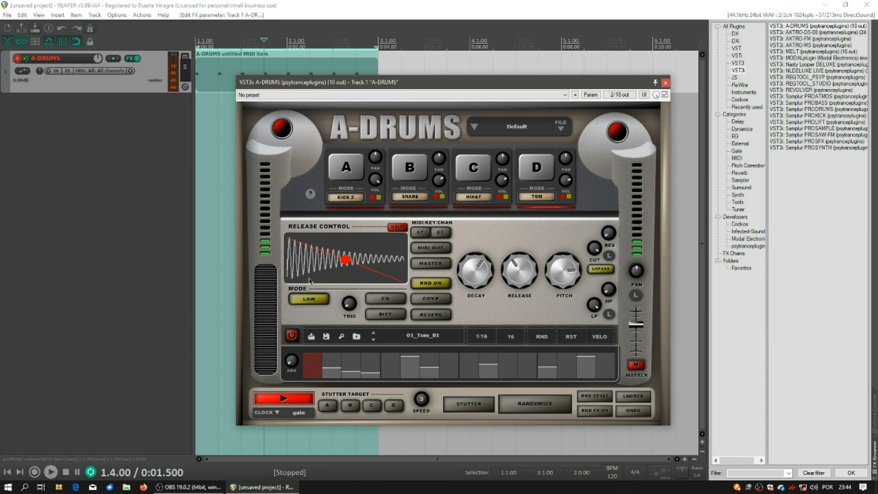
{"action": "left_click", "coordinate": [345, 174]}
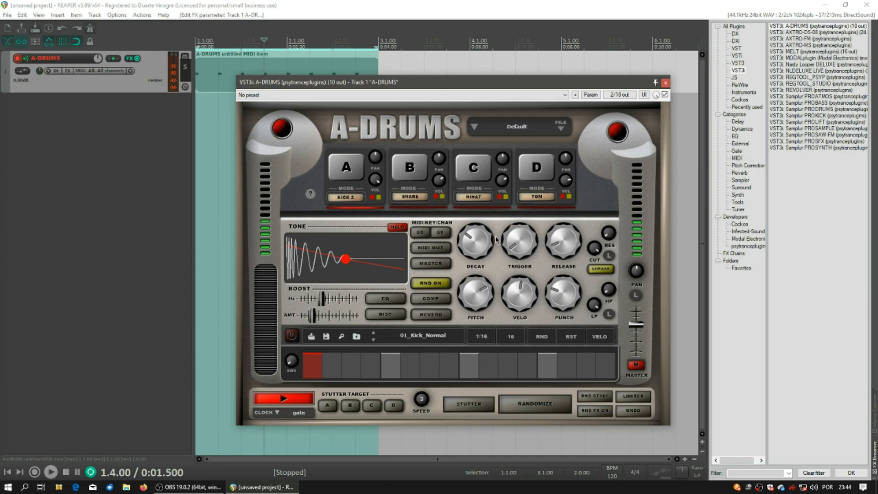
{"action": "left_click", "coordinate": [536, 172]}
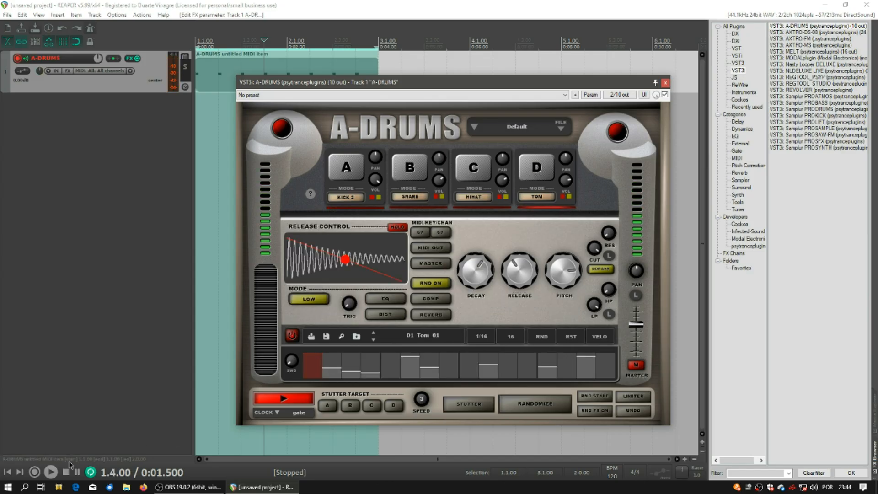
{"action": "left_click", "coordinate": [55, 472]}
{"action": "left_click", "coordinate": [66, 471]}
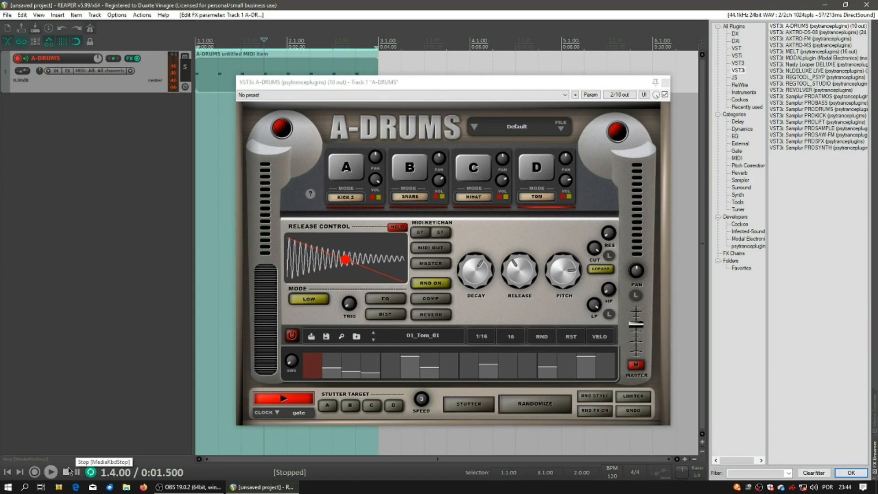
Set the clock mode to t-run and move the MIDI item onto a new track below A-DRUMS.
{"action": "left_click", "coordinate": [277, 414]}
{"action": "mouse_move", "coordinate": [282, 416]}
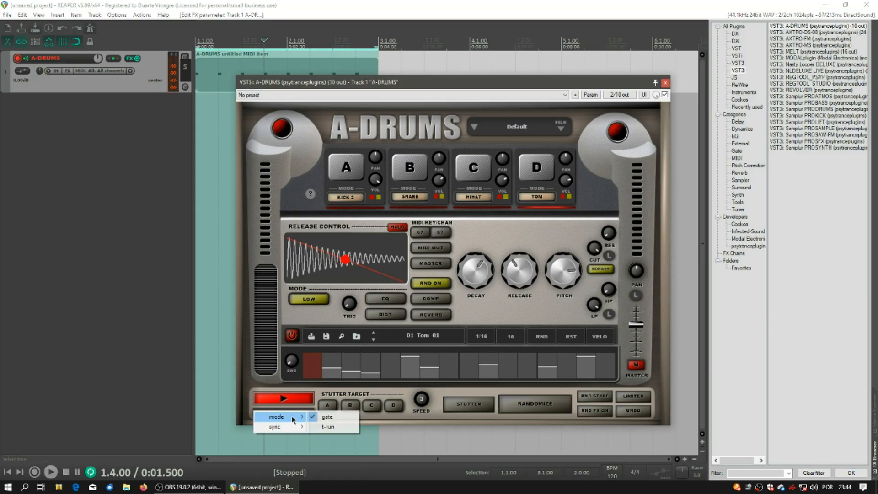
{"action": "left_click", "coordinate": [324, 428]}
{"action": "left_click", "coordinate": [221, 88]}
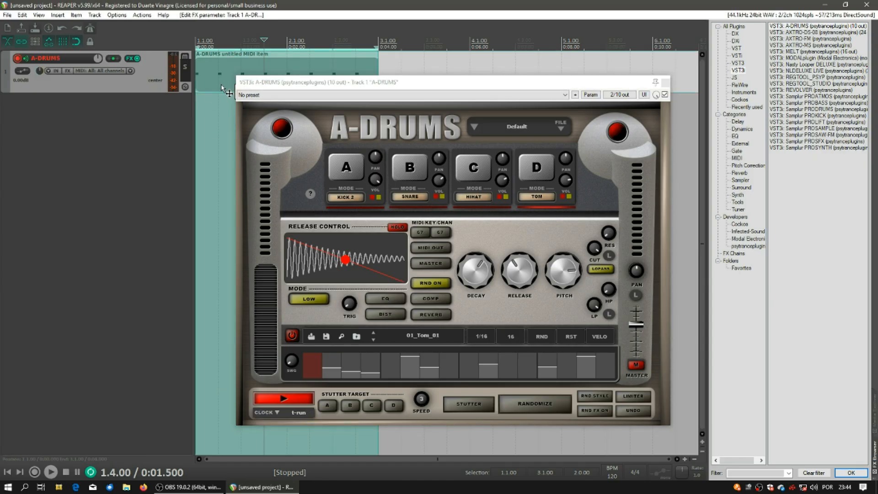
{"action": "left_click_drag", "start_coordinate": [222, 88], "coordinate": [223, 99]}
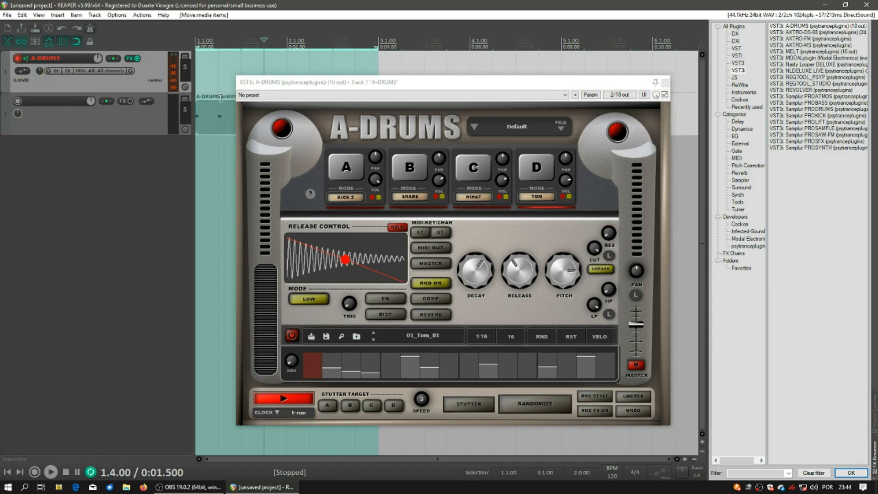
Play the project from its start and move the tom's release control point to the upper far end of its graph.
{"action": "left_click", "coordinate": [7, 472]}
{"action": "left_click", "coordinate": [51, 471]}
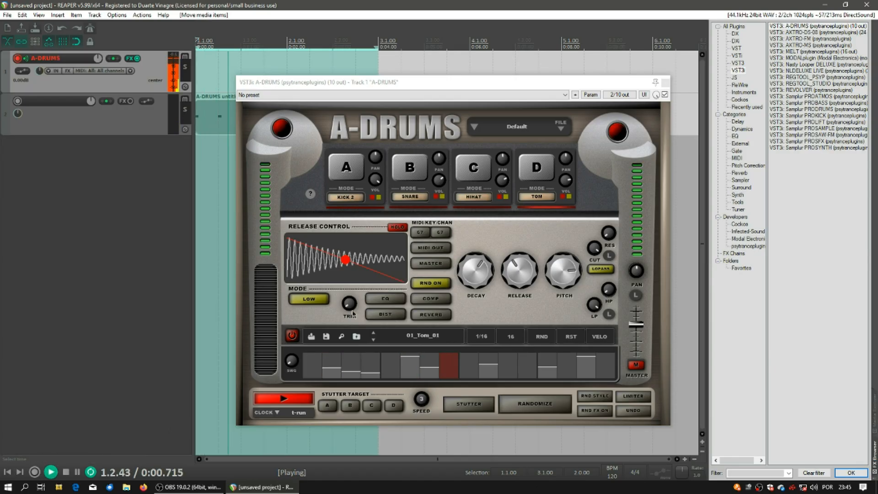
{"action": "left_click_drag", "start_coordinate": [345, 259], "coordinate": [377, 224]}
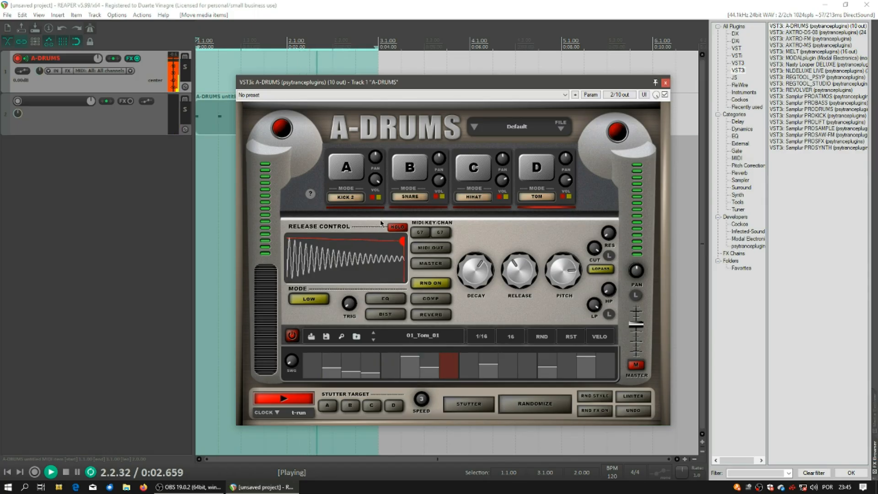
Raise the tom's release amount, sweep its release control point across the graph, reset the point to the centre and stop playback.
{"action": "double_click", "coordinate": [400, 245]}
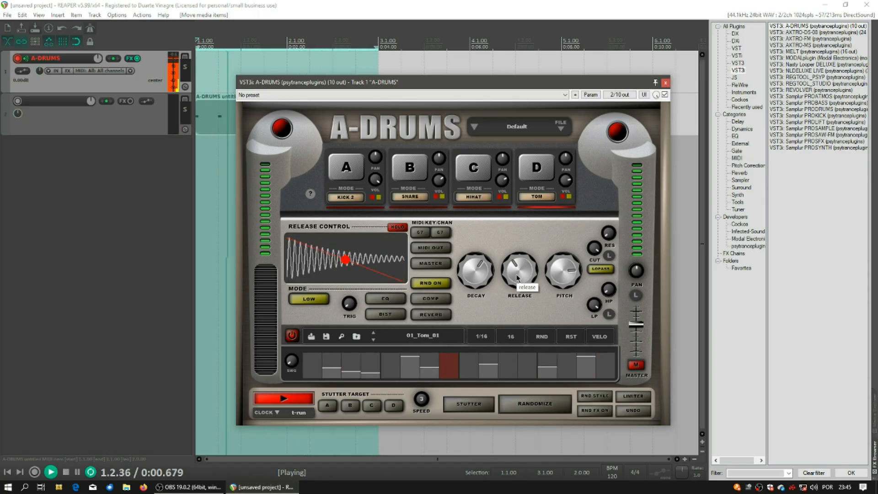
{"action": "left_click_drag", "start_coordinate": [518, 278], "coordinate": [518, 245]}
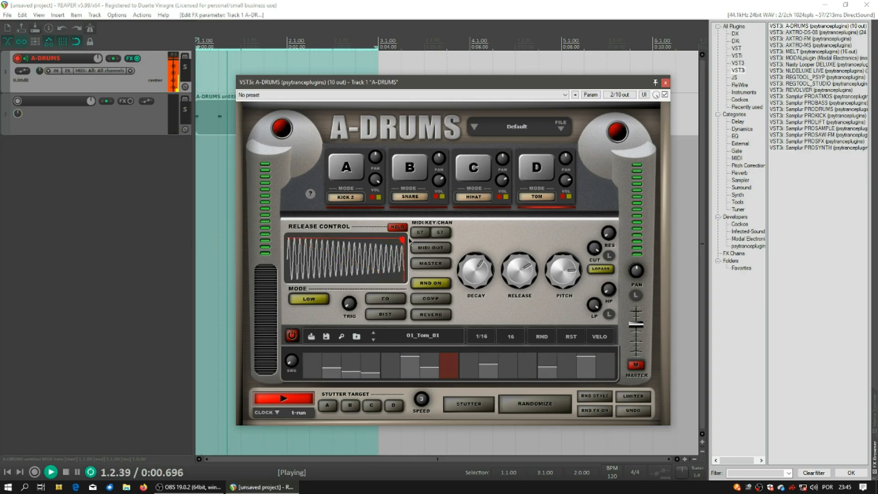
{"action": "left_click_drag", "start_coordinate": [408, 238], "coordinate": [259, 282]}
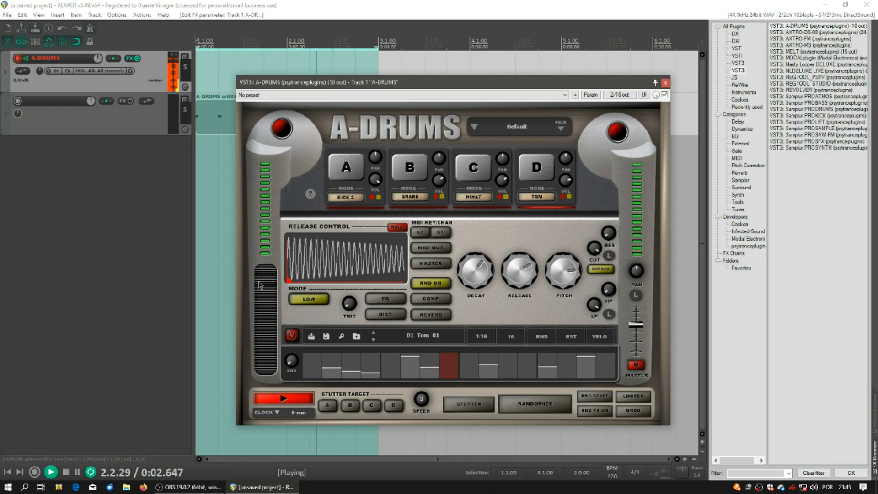
{"action": "left_click_drag", "start_coordinate": [259, 282], "coordinate": [259, 282]}
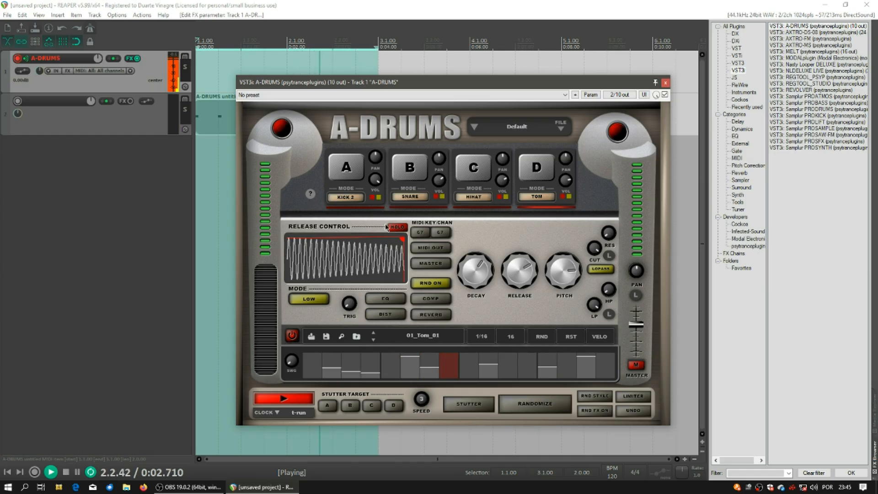
{"action": "left_click", "coordinate": [391, 227]}
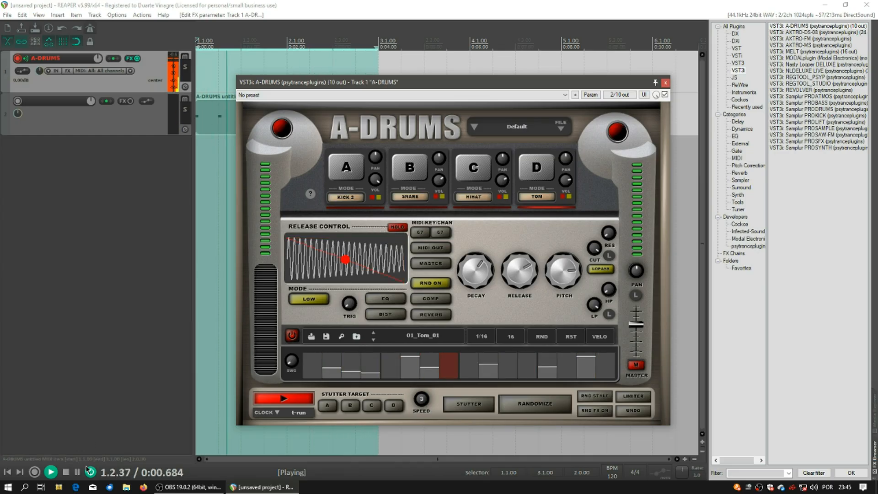
{"action": "left_click", "coordinate": [66, 472]}
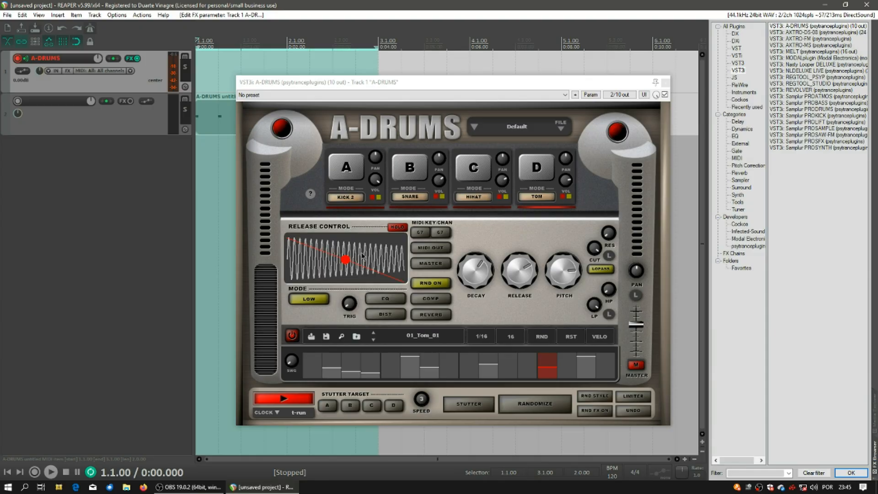
{"action": "left_click", "coordinate": [345, 262]}
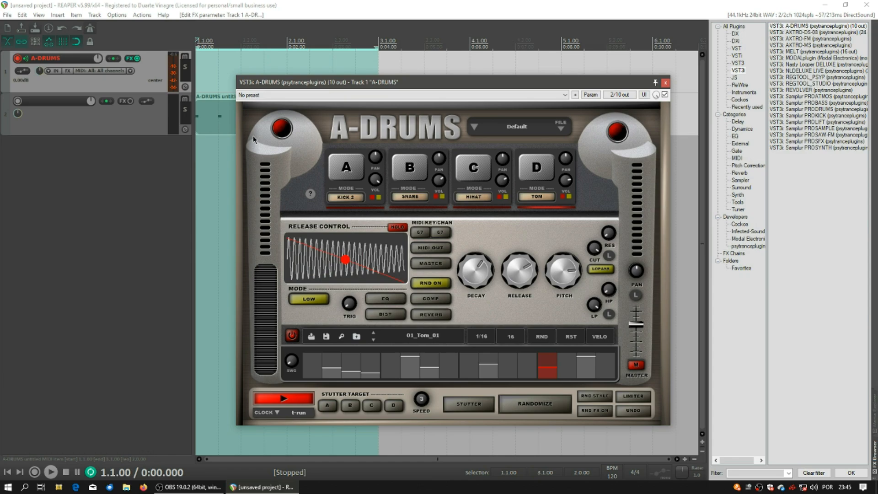
Delete the A-DRUMS track and the track holding the MIDI item, leaving the project empty.
{"action": "left_click", "coordinate": [146, 74]}
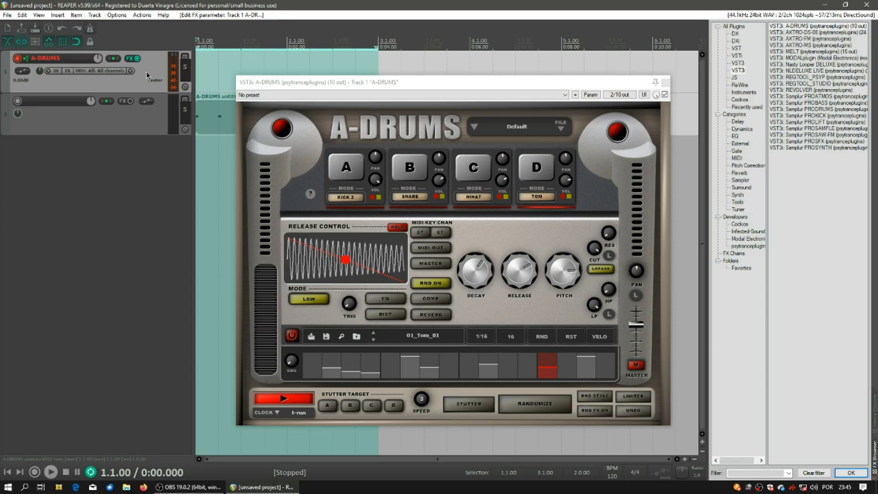
{"action": "key", "text": "Delete"}
{"action": "left_click", "coordinate": [424, 271]}
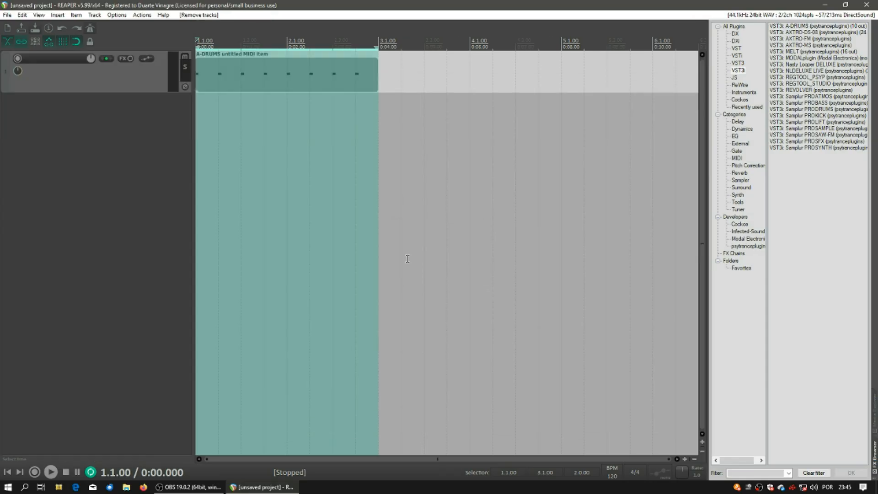
{"action": "left_click", "coordinate": [145, 83]}
{"action": "key", "text": "Delete"}
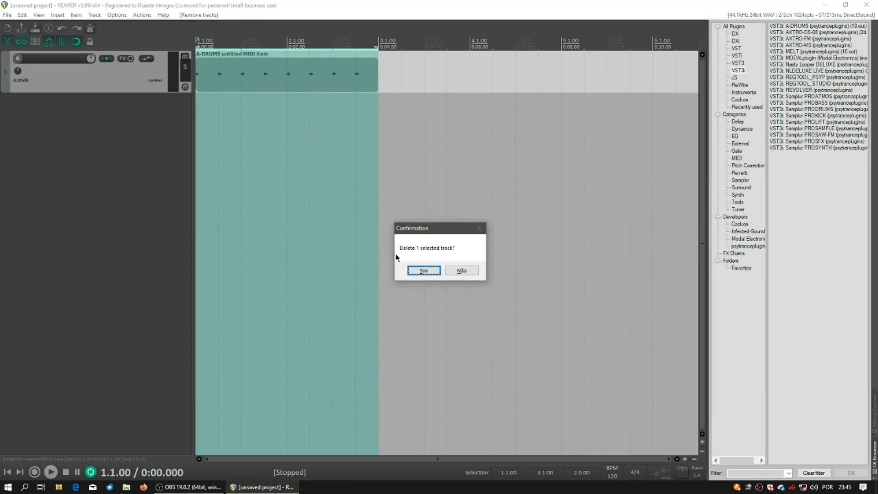
{"action": "left_click", "coordinate": [411, 269]}
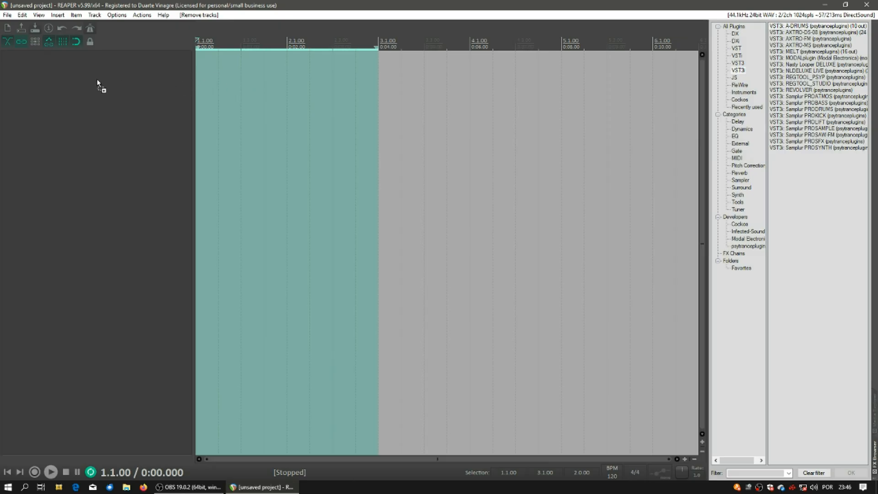
Insert A-DRUMS on a new track without the extra output tracks, and place its floating window over the arrangement.
{"action": "left_click_drag", "start_coordinate": [97, 84], "coordinate": [98, 83]}
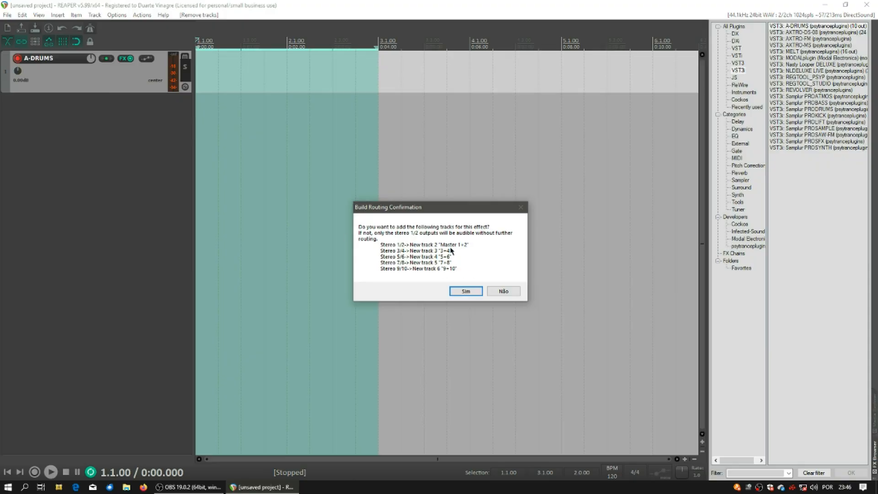
{"action": "left_click", "coordinate": [502, 292]}
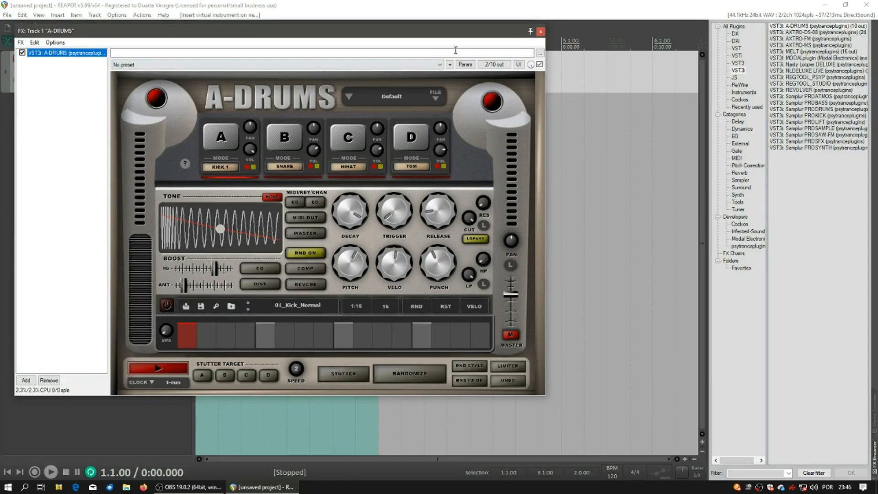
{"action": "left_click", "coordinate": [540, 32]}
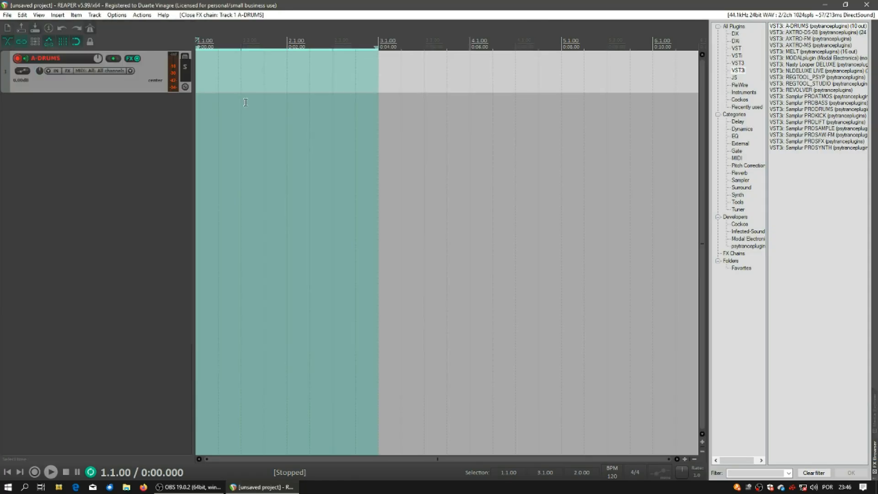
{"action": "right_click", "coordinate": [129, 60]}
{"action": "left_click", "coordinate": [139, 69]}
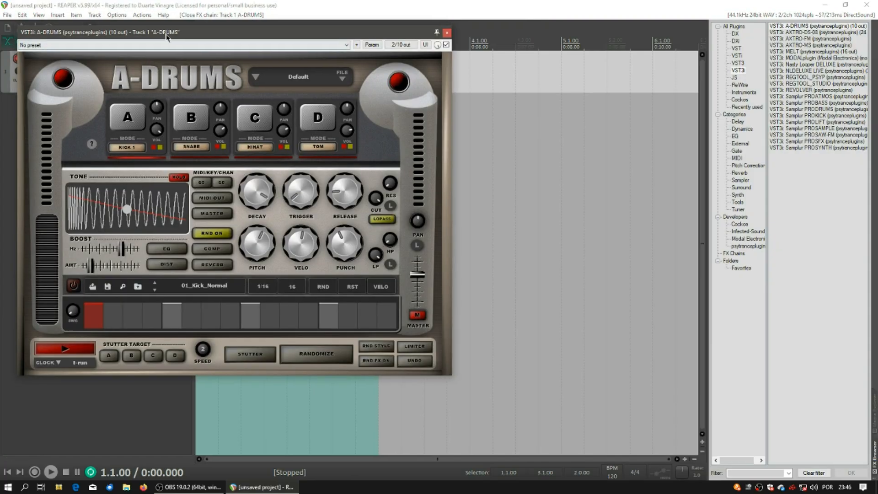
{"action": "left_click_drag", "start_coordinate": [162, 29], "coordinate": [387, 102]}
Turn on the step sequencers of the kick and snare pads, and switch pad B from Snare to Clap.
{"action": "left_click", "coordinate": [356, 185]}
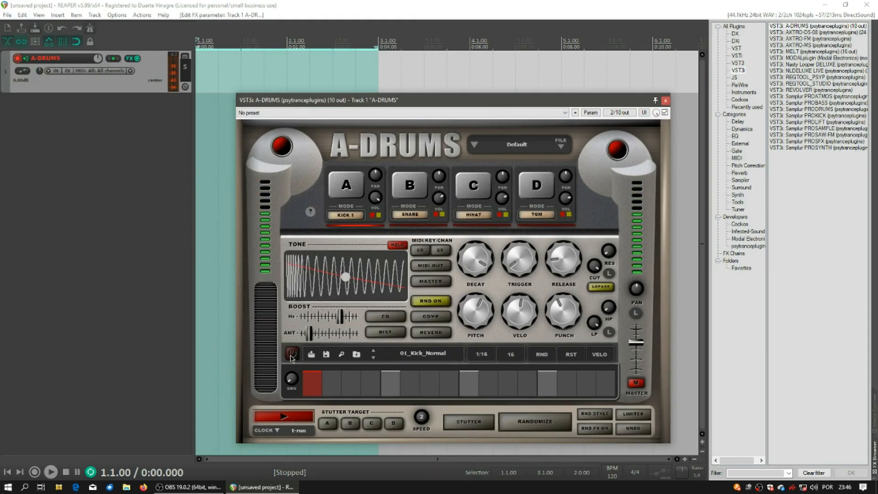
{"action": "left_click", "coordinate": [413, 185]}
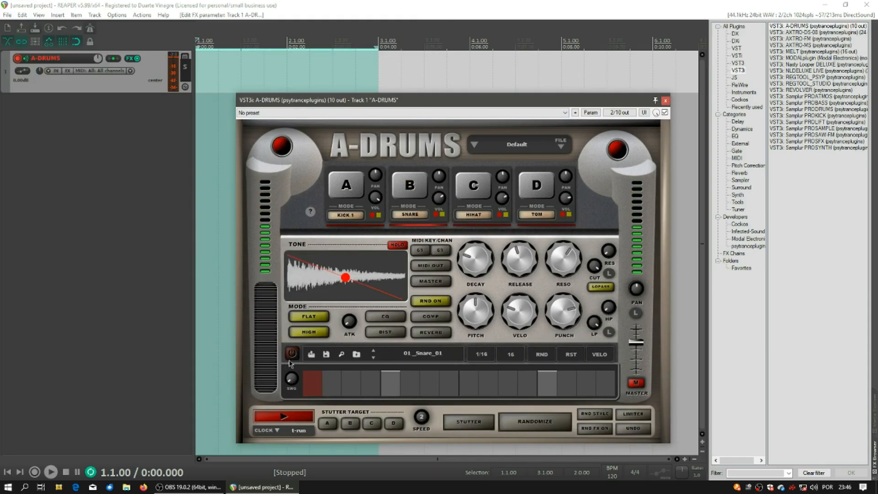
{"action": "left_click", "coordinate": [410, 197]}
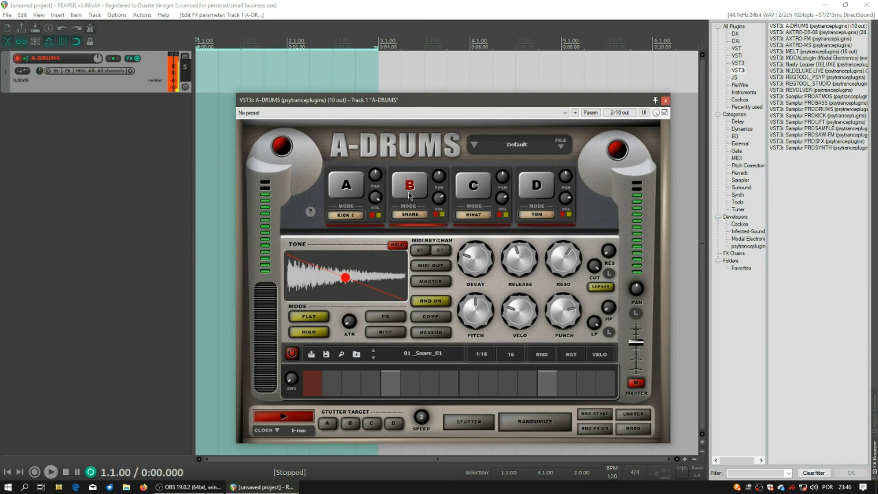
{"action": "left_click", "coordinate": [410, 214]}
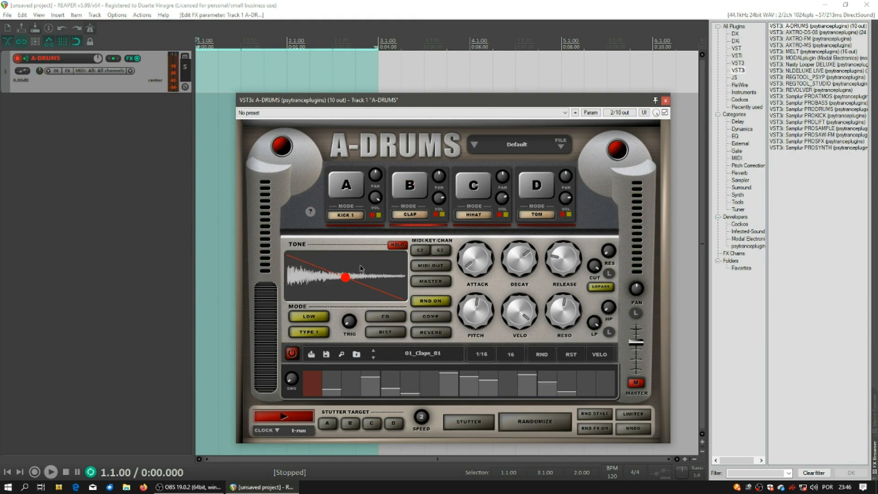
Switch pad C to Cymbal and activate the sequencers of pads C and D, with the plug-in's sequencer run enabled.
{"action": "left_click", "coordinate": [470, 197]}
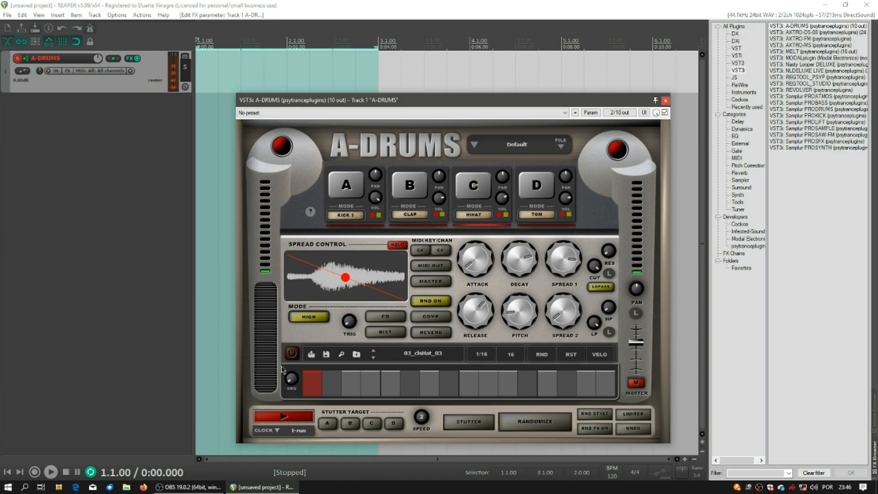
{"action": "left_click", "coordinate": [474, 215]}
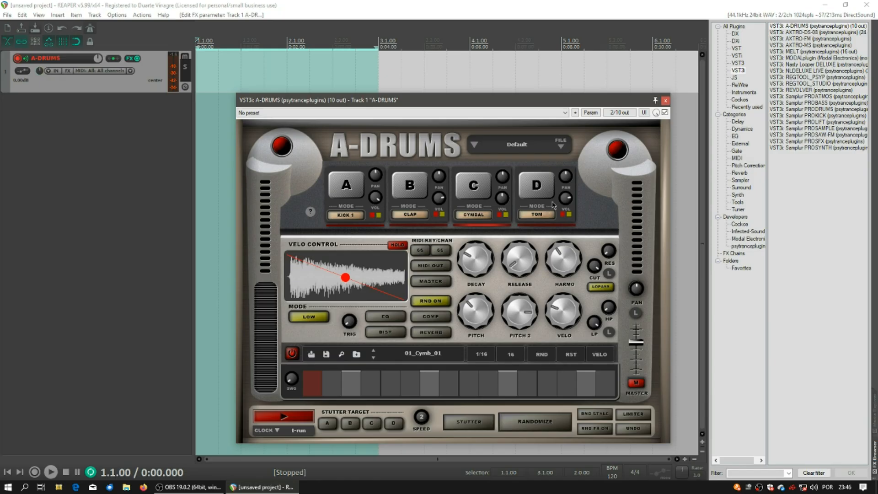
{"action": "left_click", "coordinate": [543, 191]}
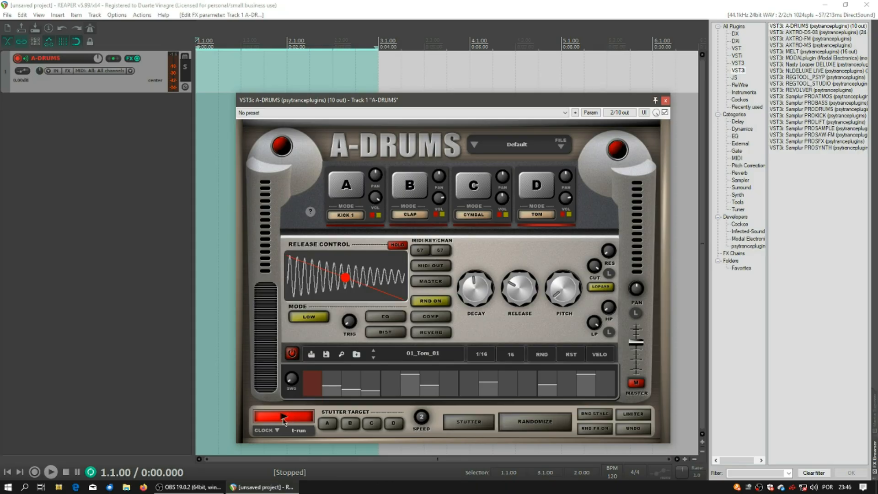
Play the project, randomize the tom's step pattern, and stop playback.
{"action": "left_click", "coordinate": [59, 474]}
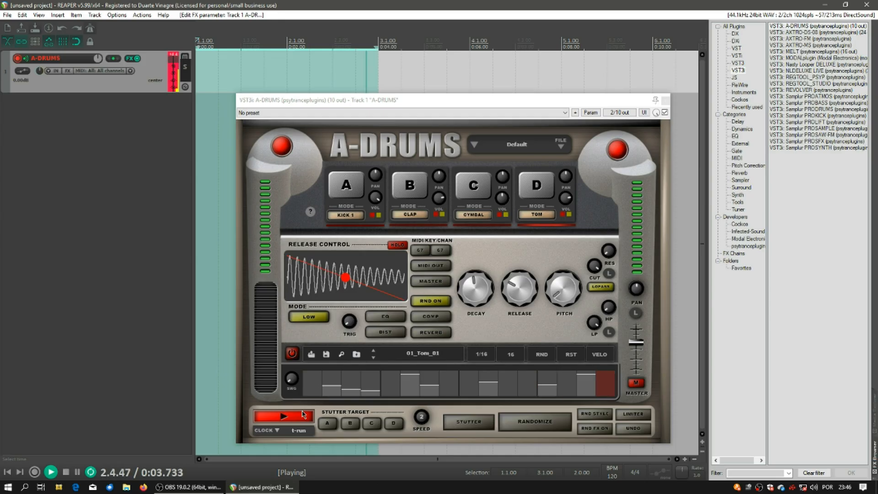
{"action": "left_click", "coordinate": [539, 357]}
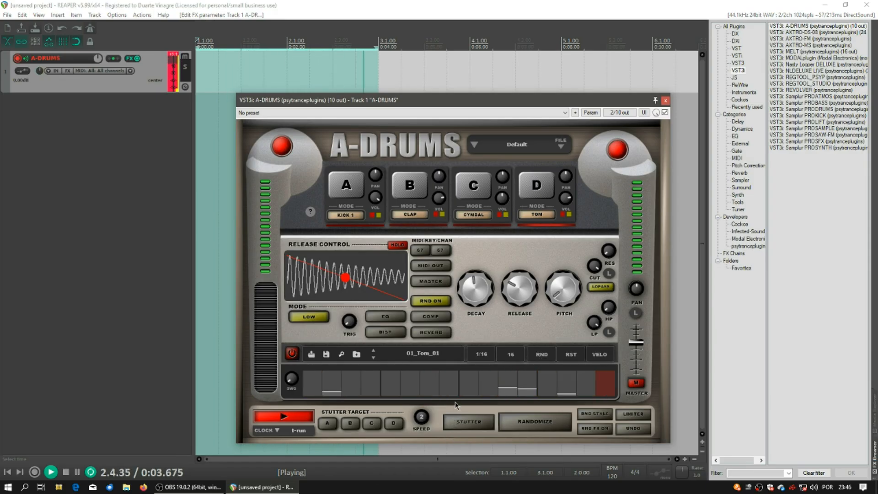
{"action": "left_click", "coordinate": [66, 472]}
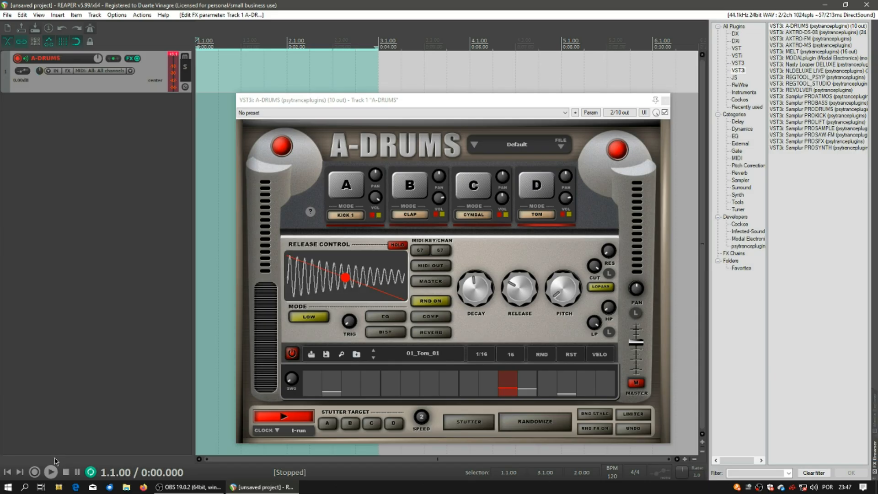
Randomize the whole kit's sounds four times while the project plays, and stop playback.
{"action": "left_click", "coordinate": [51, 472]}
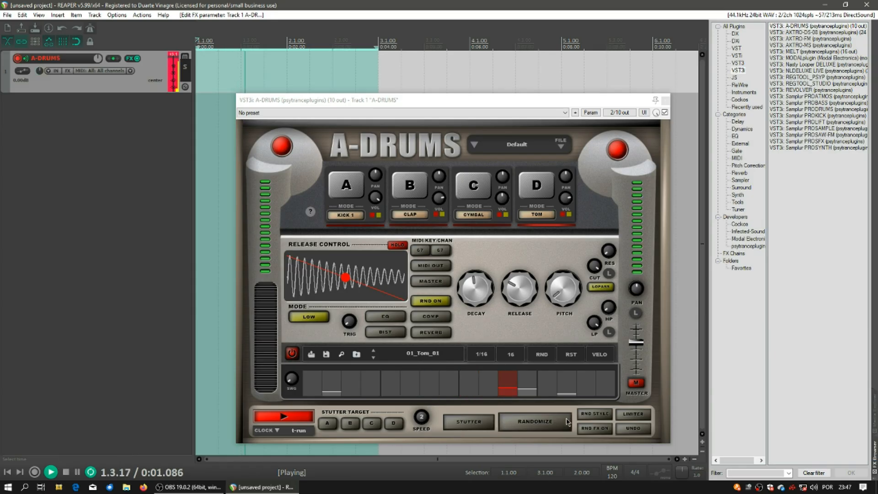
{"action": "left_click", "coordinate": [555, 424]}
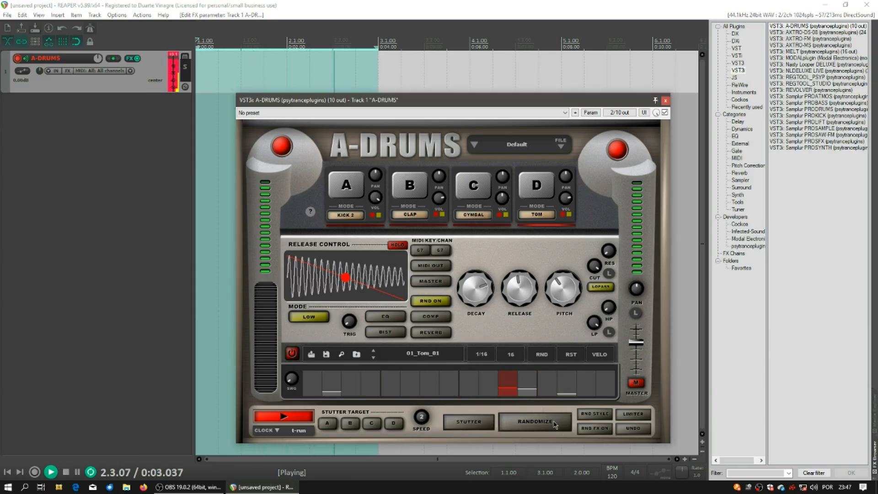
{"action": "left_click", "coordinate": [550, 423]}
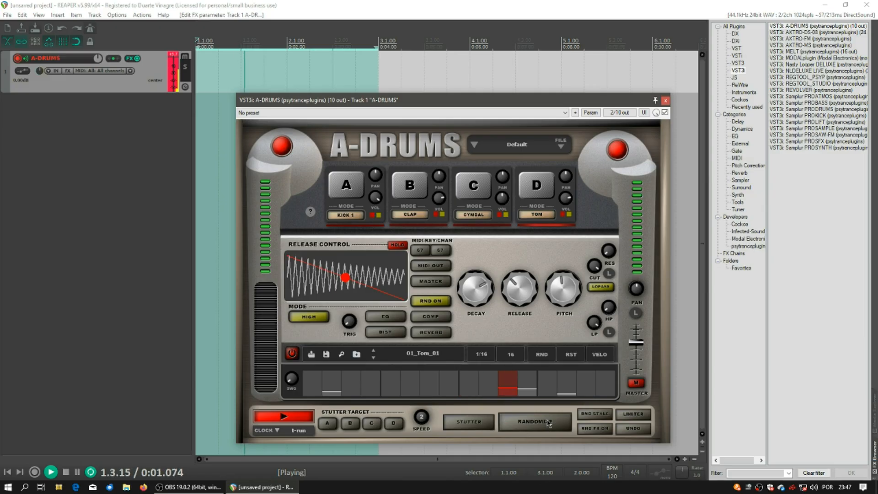
{"action": "left_click", "coordinate": [549, 422]}
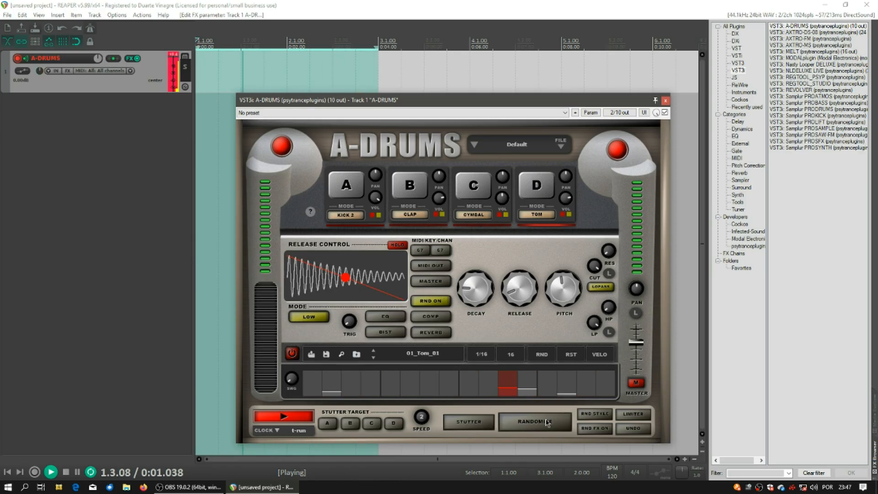
{"action": "left_click", "coordinate": [547, 422]}
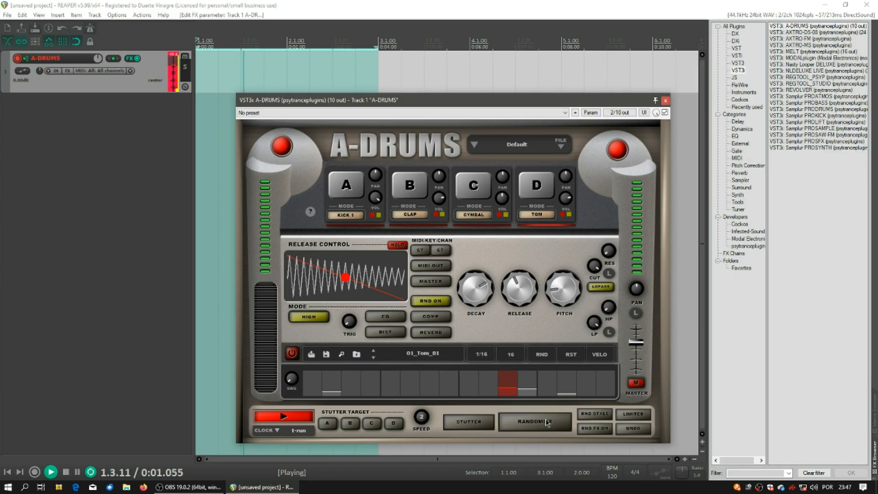
{"action": "left_click", "coordinate": [70, 472]}
{"action": "left_click", "coordinate": [69, 472]}
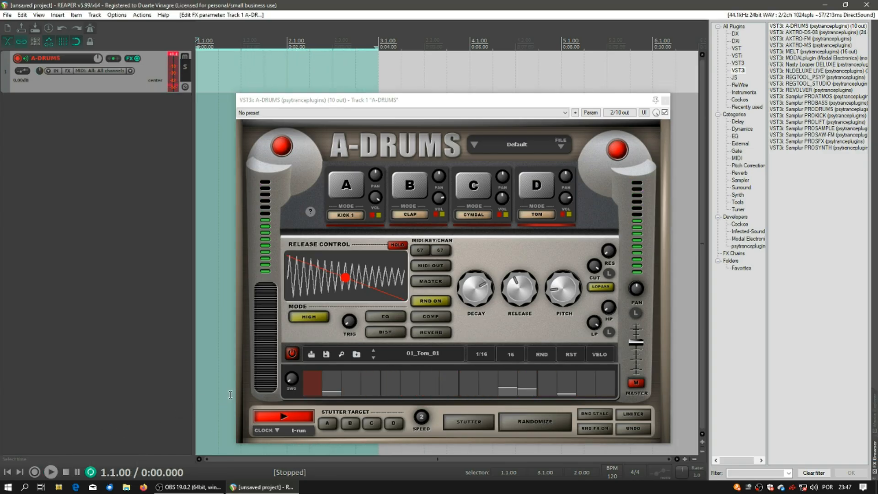
Load the Kit-09 preset from the Softer Beats category and return to the project start.
{"action": "left_click", "coordinate": [473, 145]}
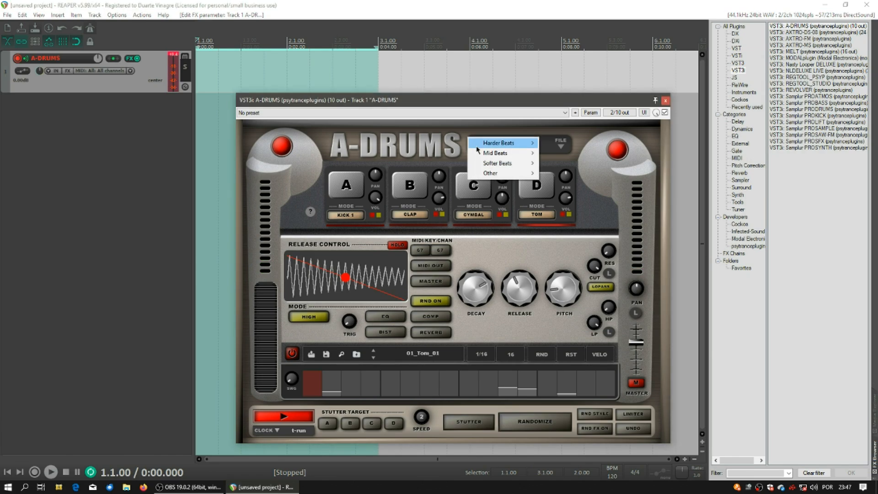
{"action": "mouse_move", "coordinate": [486, 166]}
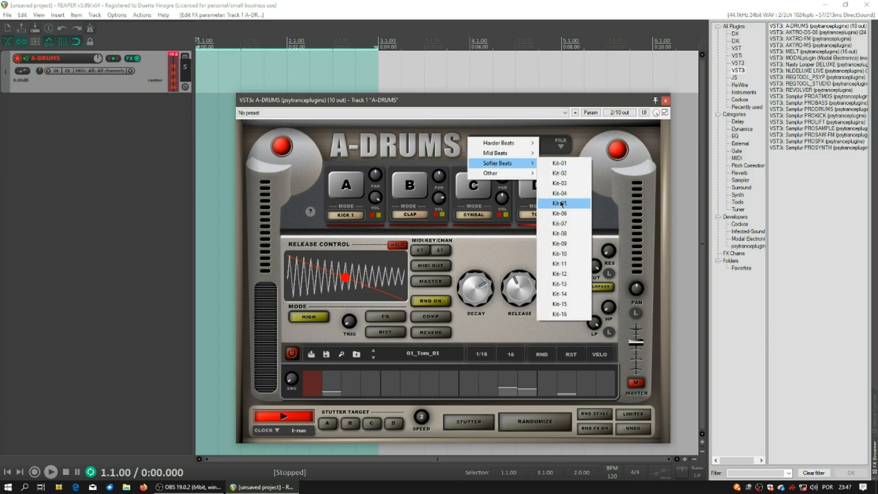
{"action": "left_click", "coordinate": [567, 243]}
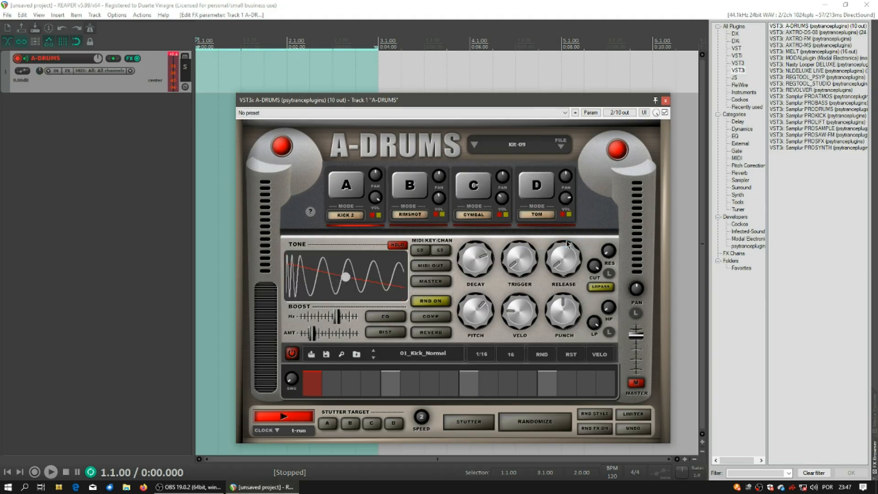
{"action": "left_click", "coordinate": [6, 473]}
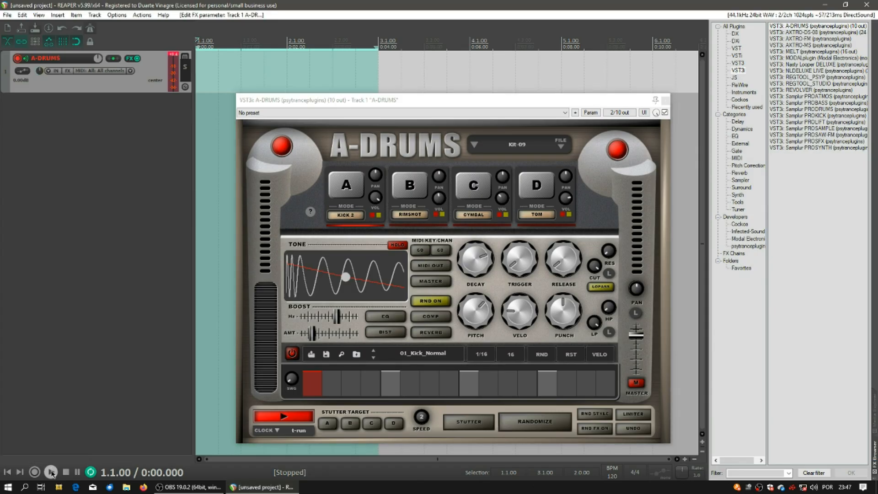
Play the project and randomize the Kit-09 sounds three times during playback.
{"action": "left_click", "coordinate": [51, 472]}
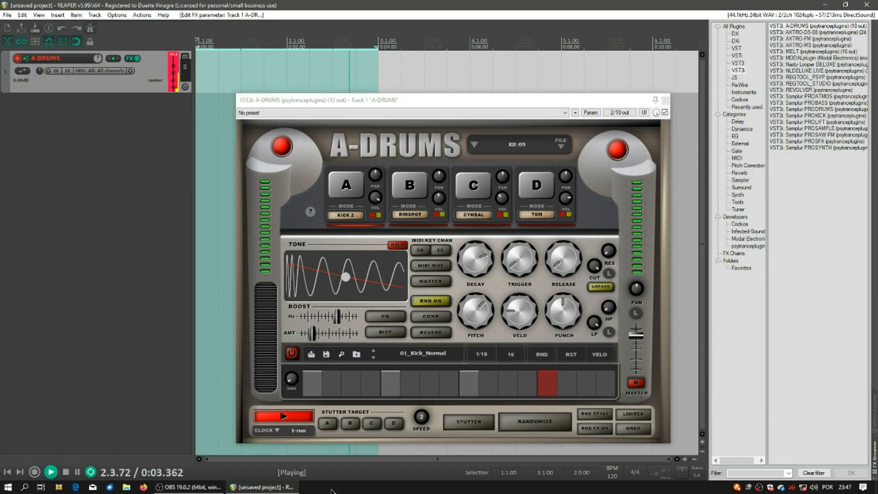
{"action": "left_click", "coordinate": [530, 425]}
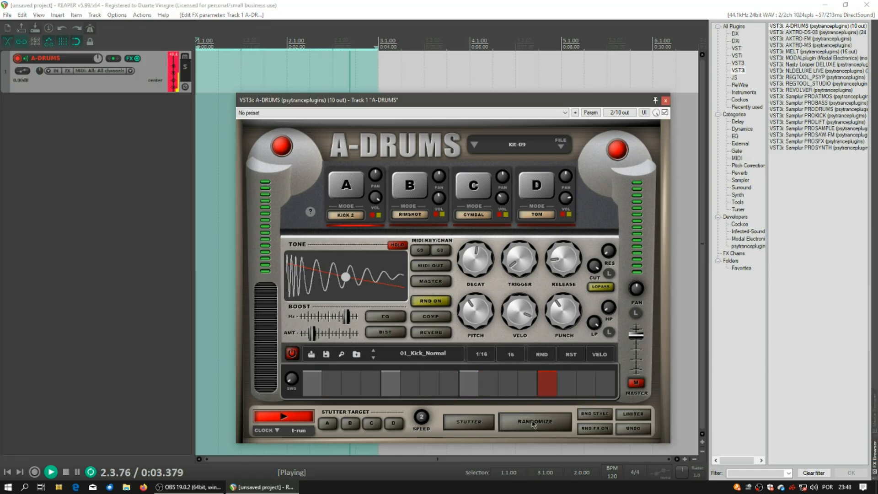
{"action": "left_click", "coordinate": [533, 423]}
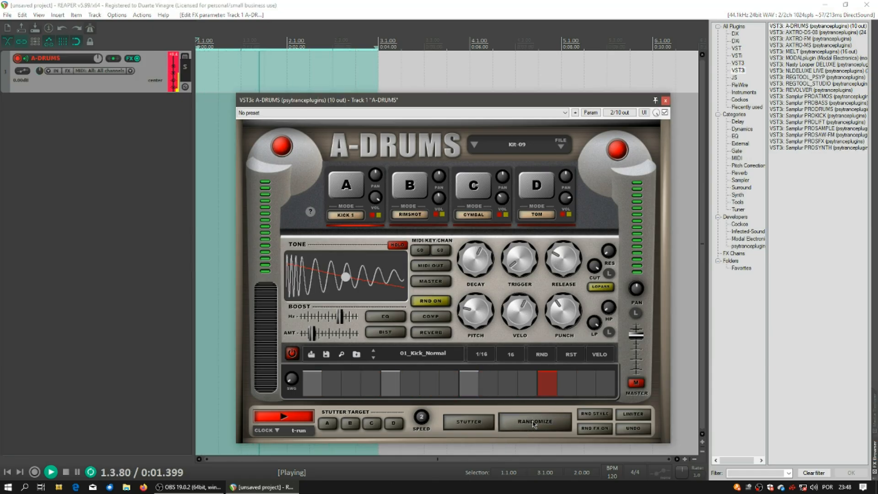
{"action": "left_click", "coordinate": [533, 424]}
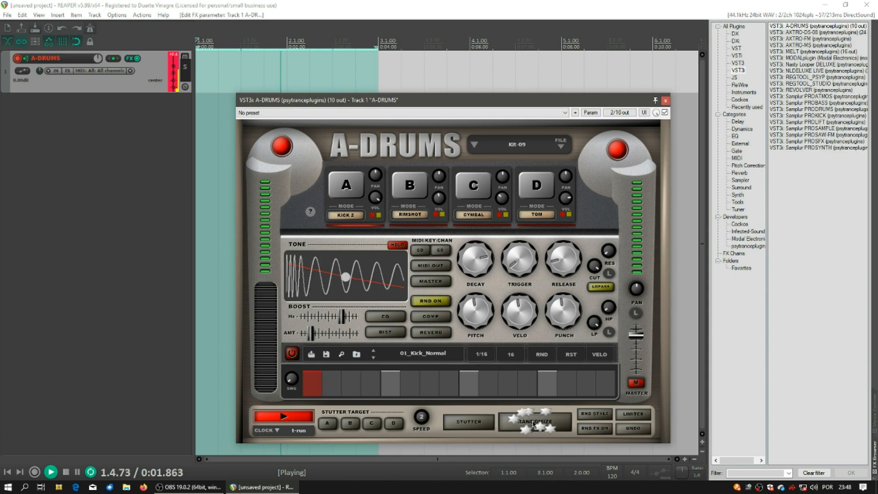
Load the Kit-12 preset from the Softer Beats category and randomize its sounds four times during playback.
{"action": "left_click", "coordinate": [469, 145]}
{"action": "mouse_move", "coordinate": [488, 163]}
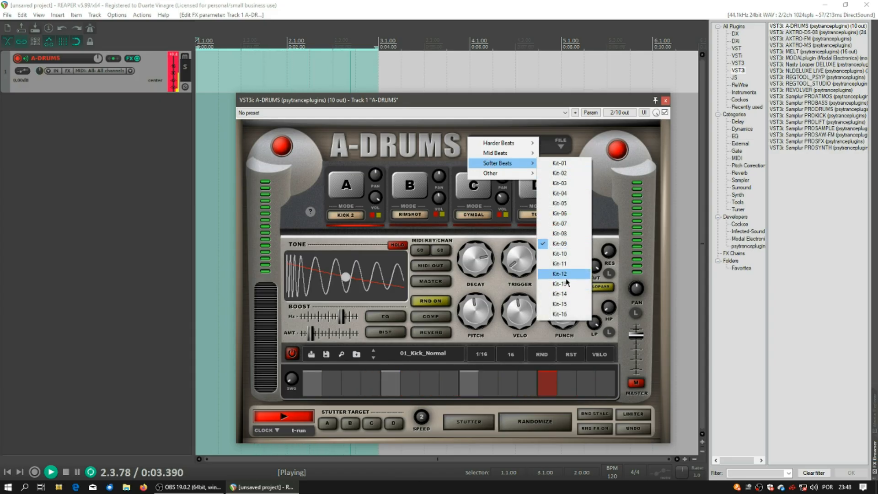
{"action": "left_click", "coordinate": [560, 274]}
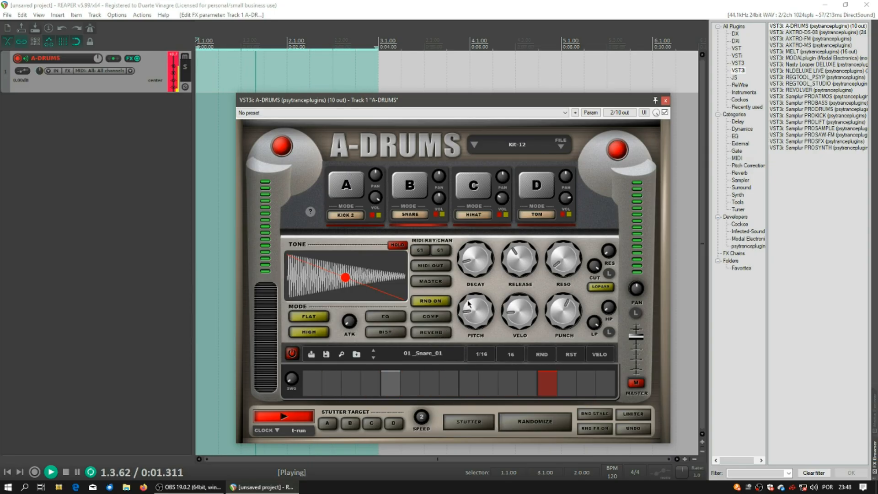
{"action": "left_click", "coordinate": [534, 422]}
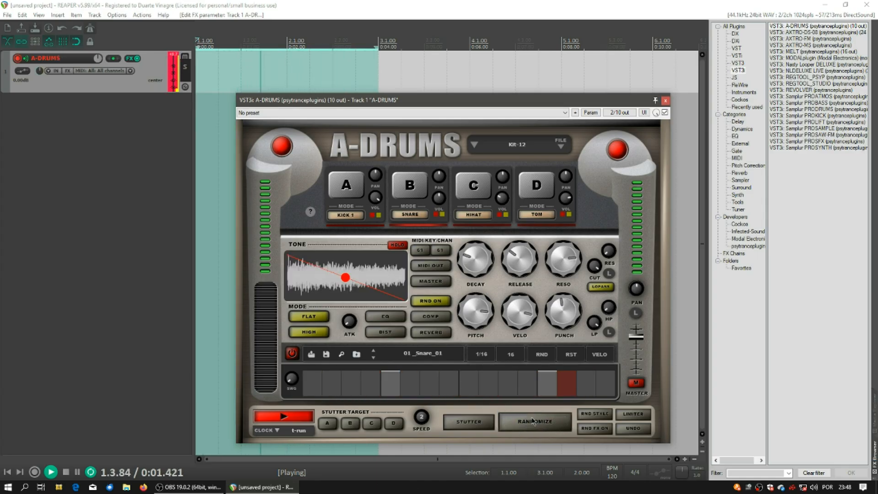
{"action": "left_click", "coordinate": [533, 422]}
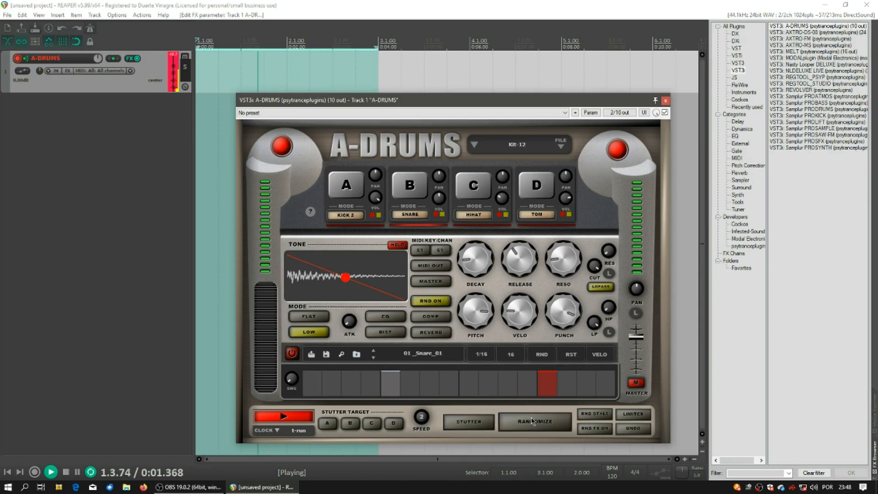
{"action": "left_click", "coordinate": [533, 421]}
{"action": "left_click", "coordinate": [532, 422]}
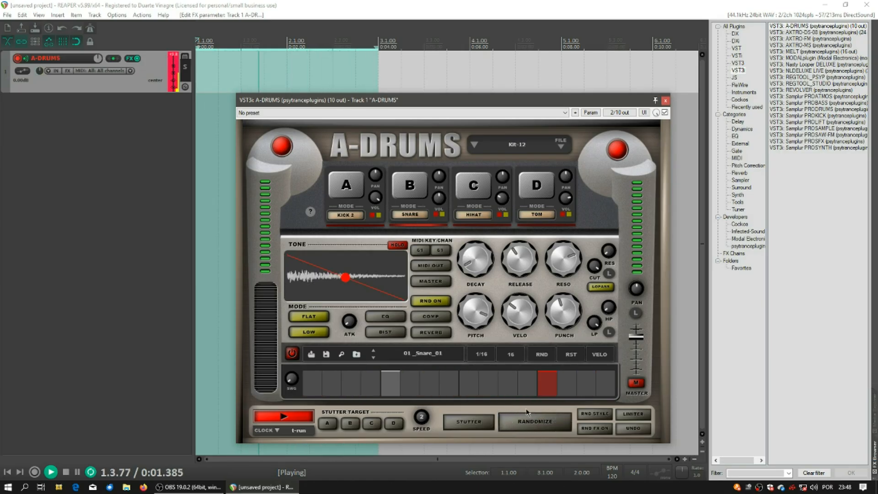
Load the Softer Beats preset Kit-16, randomize its sounds four times during playback, and stop playback.
{"action": "left_click", "coordinate": [472, 145]}
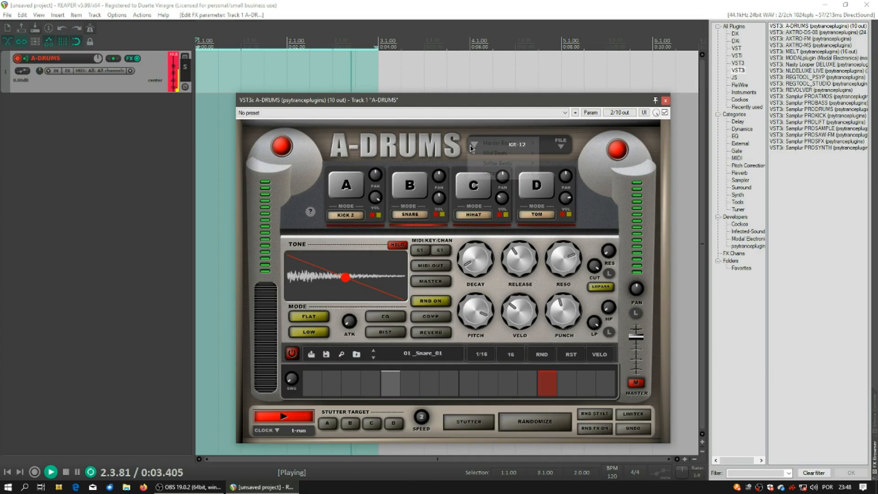
{"action": "mouse_move", "coordinate": [488, 162]}
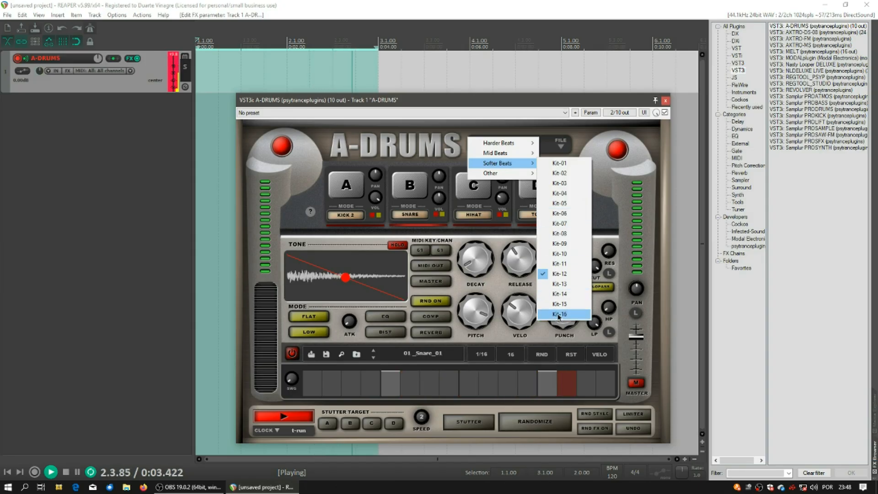
{"action": "left_click", "coordinate": [558, 315]}
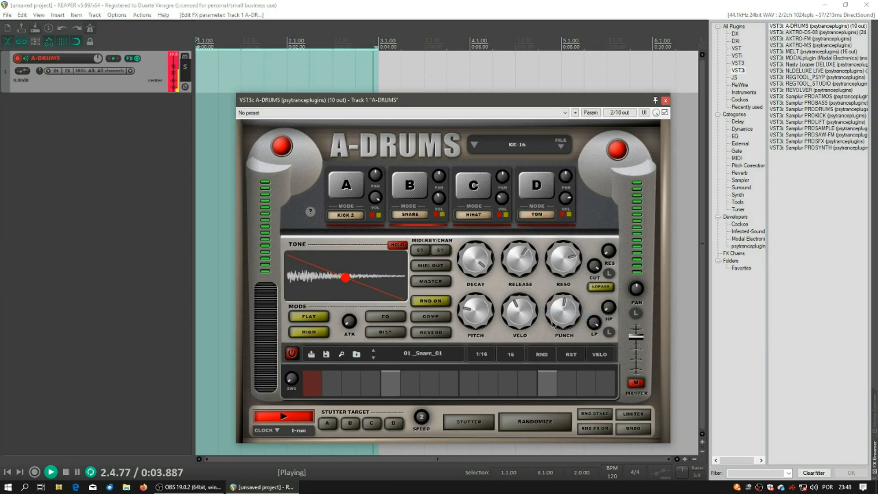
{"action": "left_click", "coordinate": [533, 426]}
{"action": "left_click", "coordinate": [533, 426]}
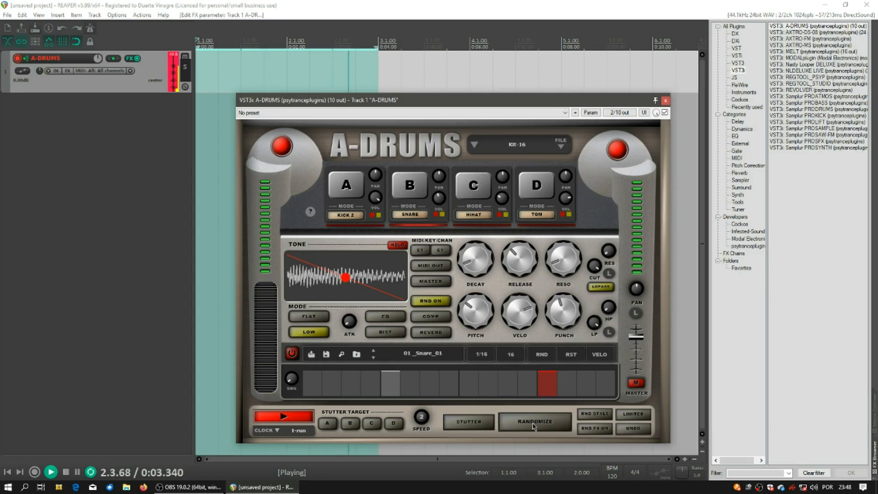
{"action": "left_click", "coordinate": [533, 426]}
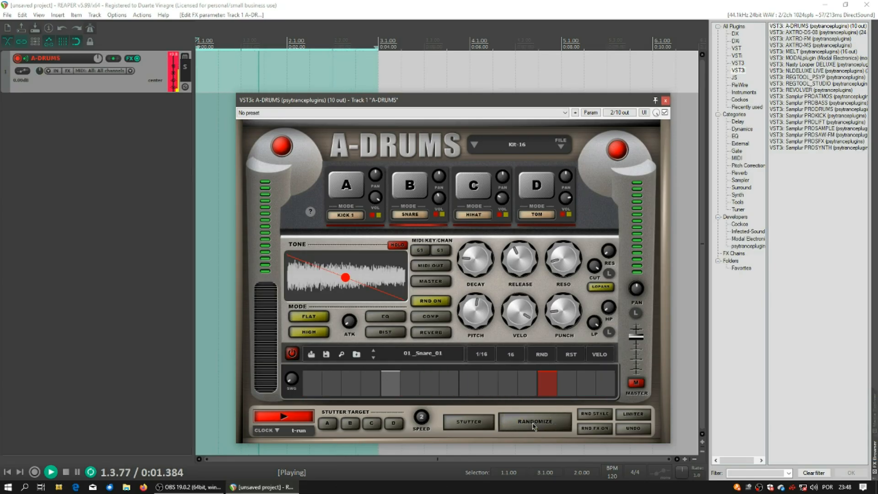
{"action": "left_click", "coordinate": [533, 426]}
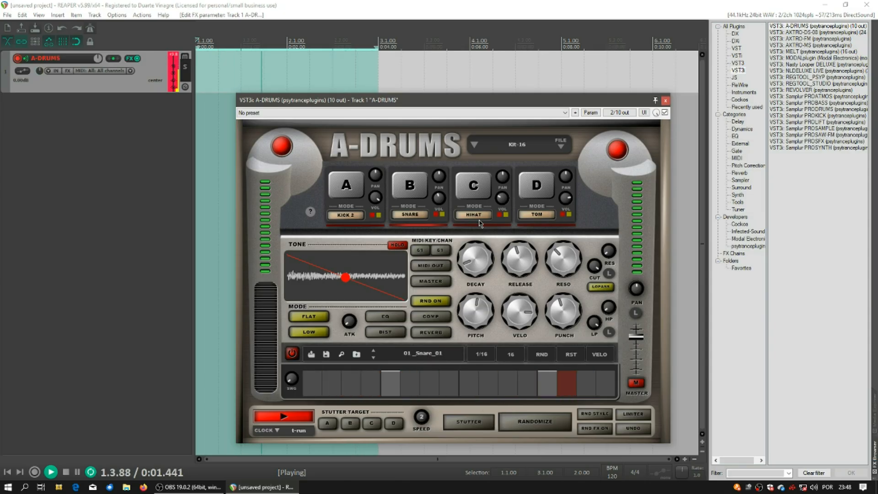
{"action": "left_click", "coordinate": [66, 472]}
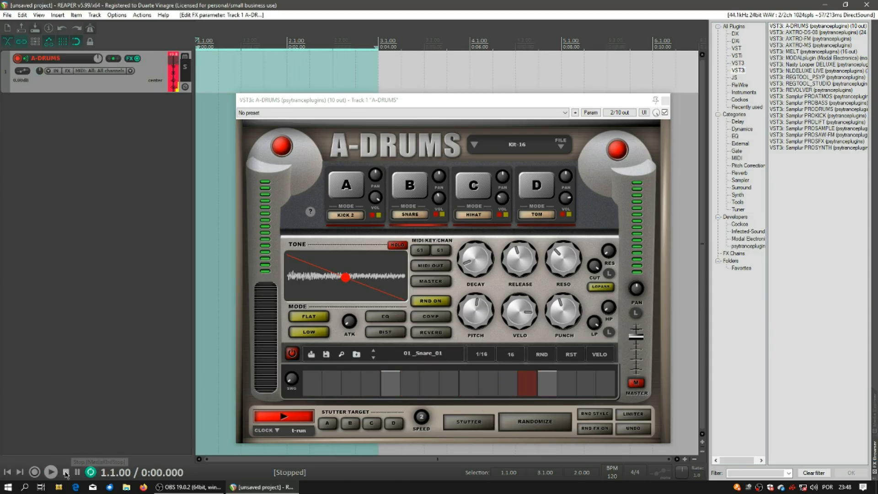
Load the Kit2-01 preset from the Mid Beats category and play the project.
{"action": "left_click", "coordinate": [477, 144]}
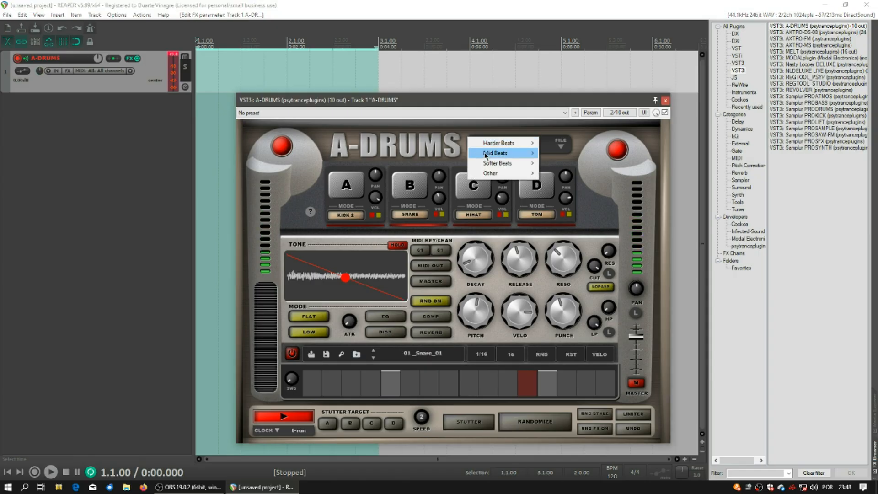
{"action": "mouse_move", "coordinate": [486, 156]}
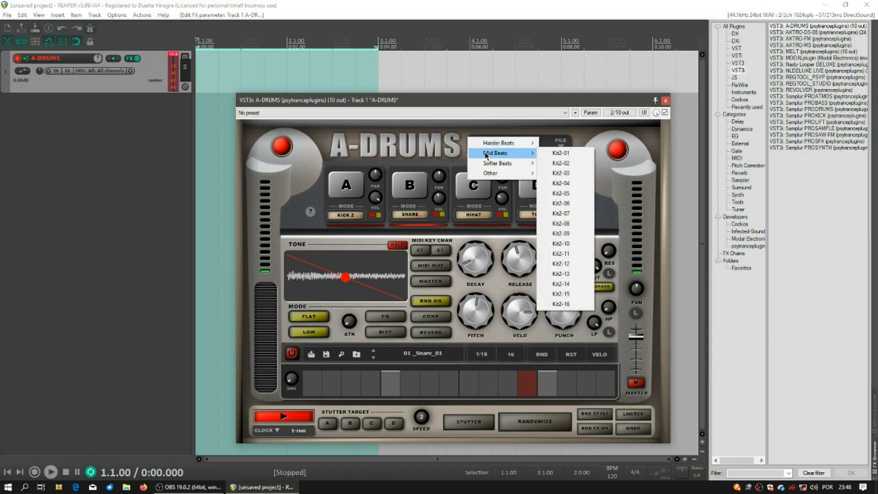
{"action": "left_click", "coordinate": [555, 154]}
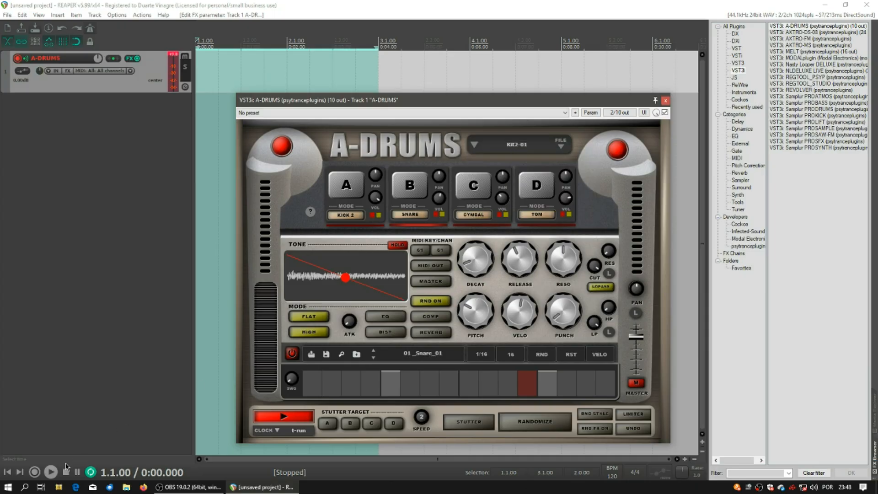
{"action": "left_click", "coordinate": [50, 472]}
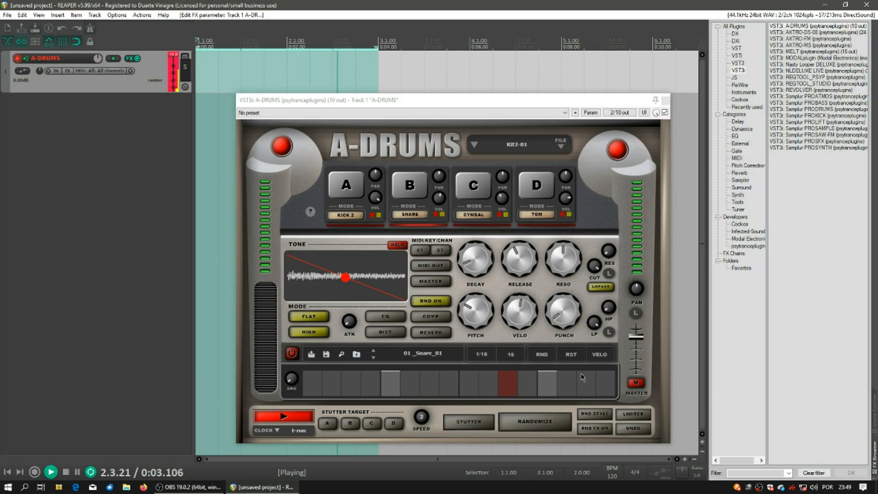
Check the randomization style options without changing them, randomize the Kit2-01 sounds five times during playback, and stop playback.
{"action": "left_click", "coordinate": [589, 413]}
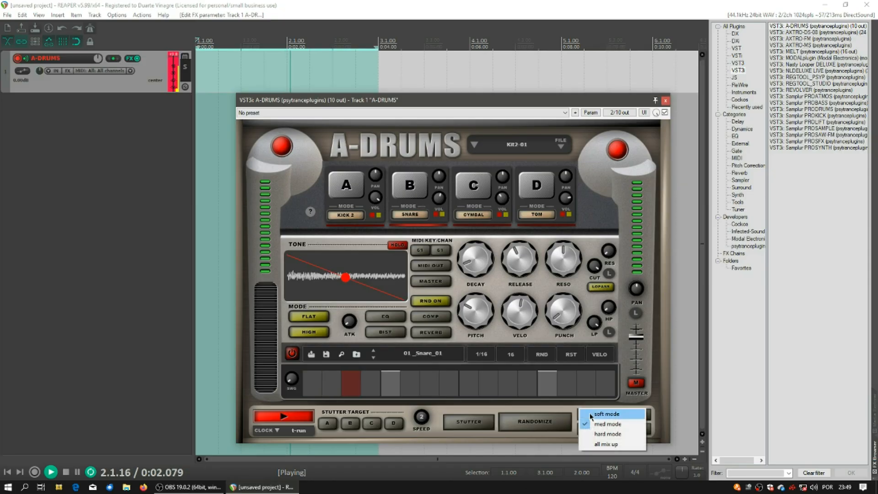
{"action": "left_click", "coordinate": [566, 423]}
{"action": "left_click", "coordinate": [555, 420]}
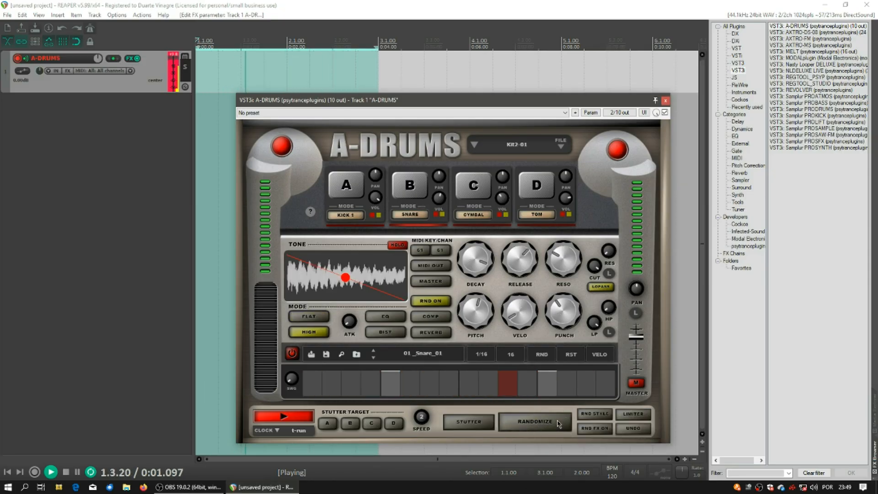
{"action": "left_click", "coordinate": [557, 421]}
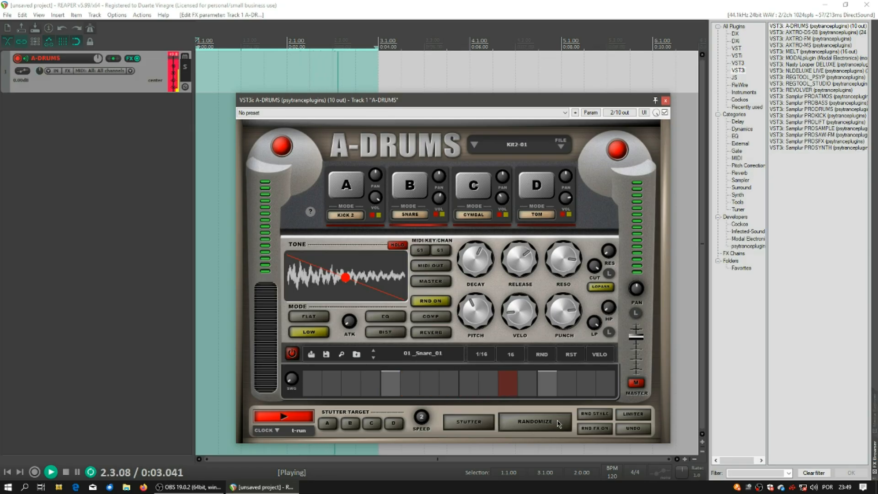
{"action": "left_click", "coordinate": [557, 421]}
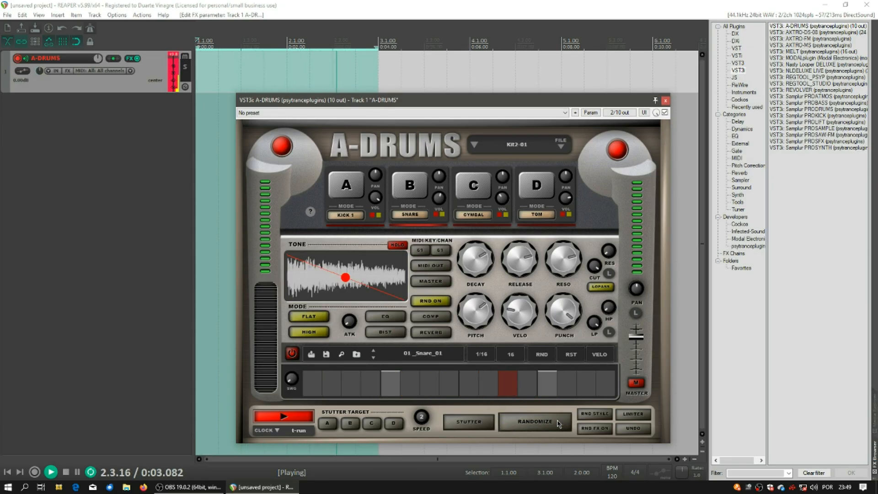
{"action": "left_click", "coordinate": [557, 421]}
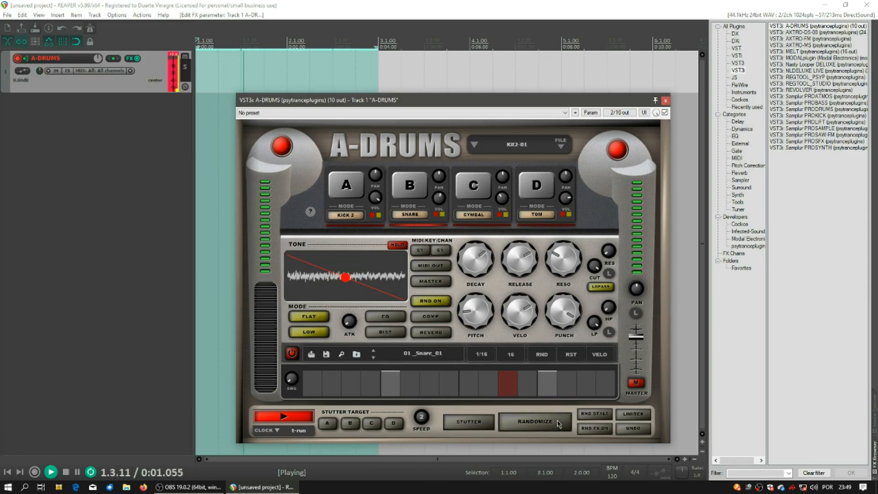
{"action": "left_click", "coordinate": [557, 421]}
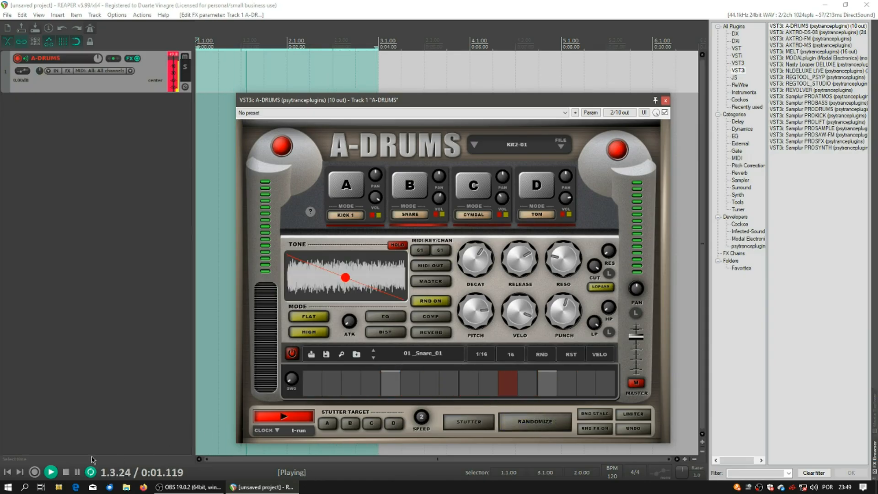
{"action": "left_click", "coordinate": [66, 472]}
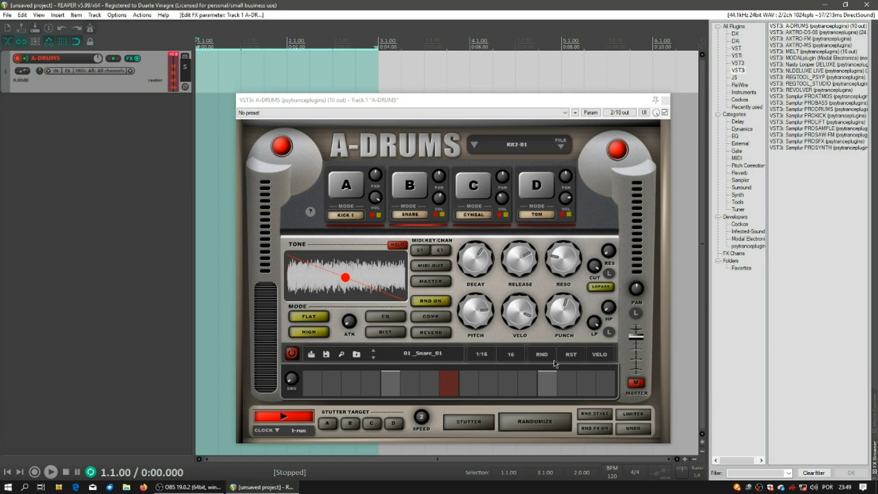
Review the available randomization styles, including hard mode and all mix up, and close the list without choosing one.
{"action": "left_click", "coordinate": [604, 416]}
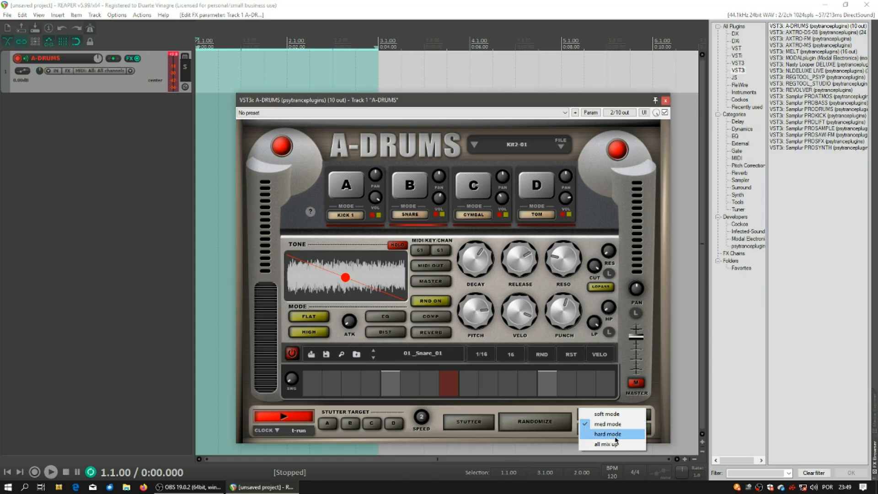
{"action": "left_click", "coordinate": [569, 410]}
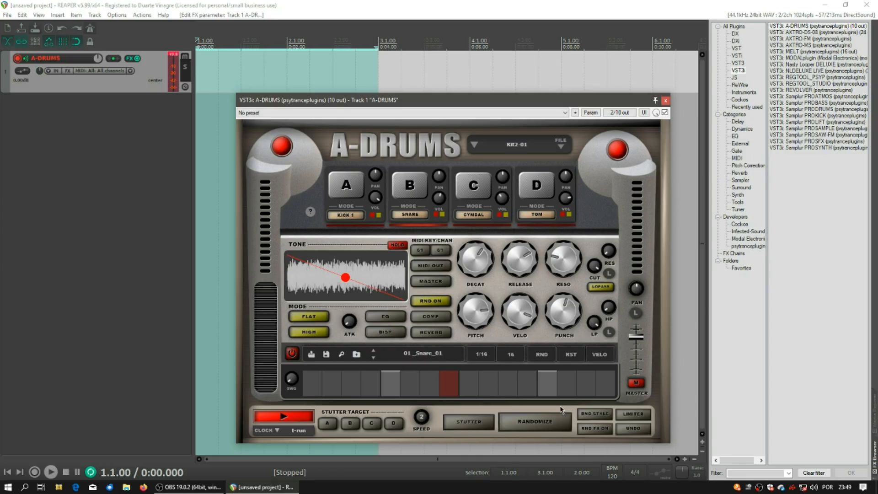